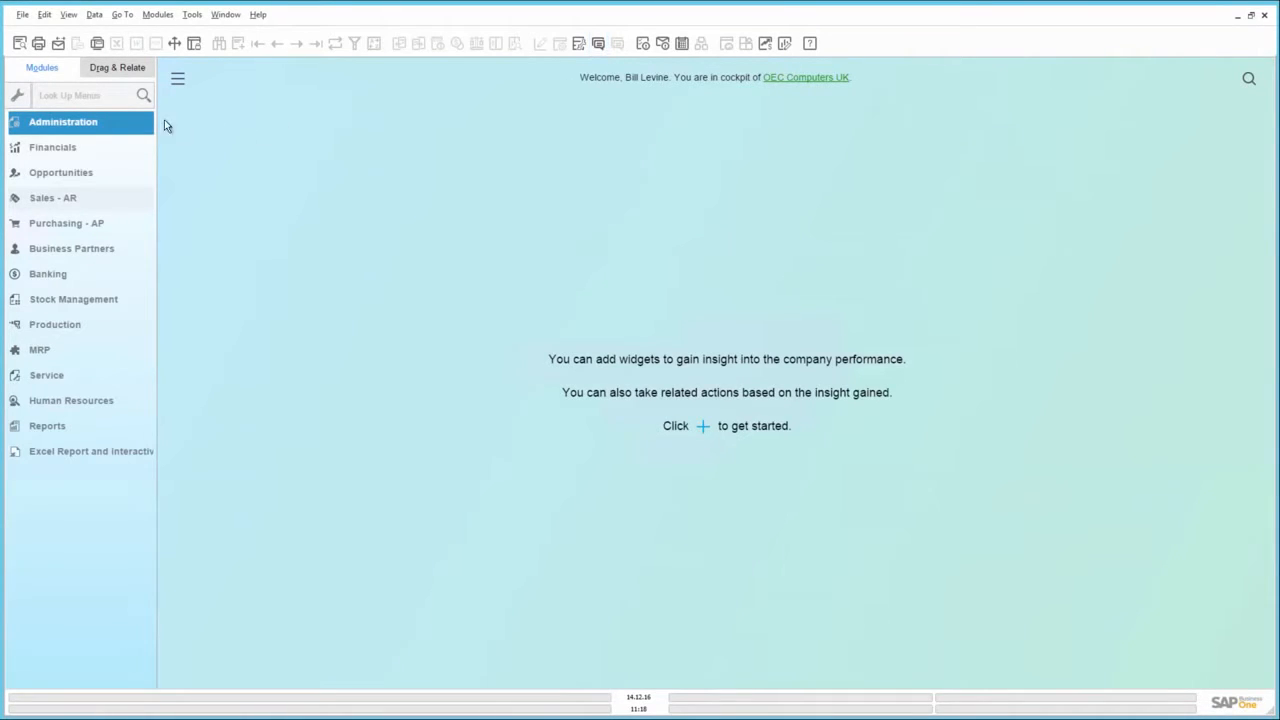
Check the Live Collaboration option among the Services settings in General Settings and close the settings window
click(118, 124)
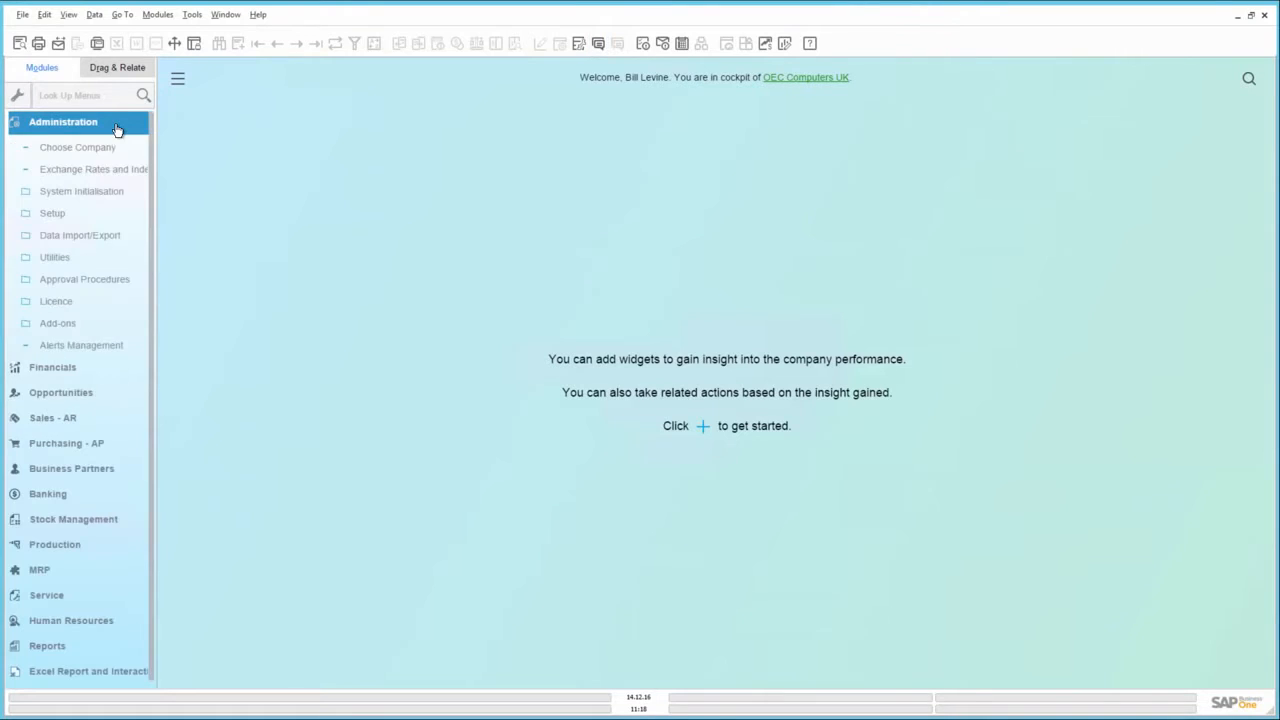
click(111, 192)
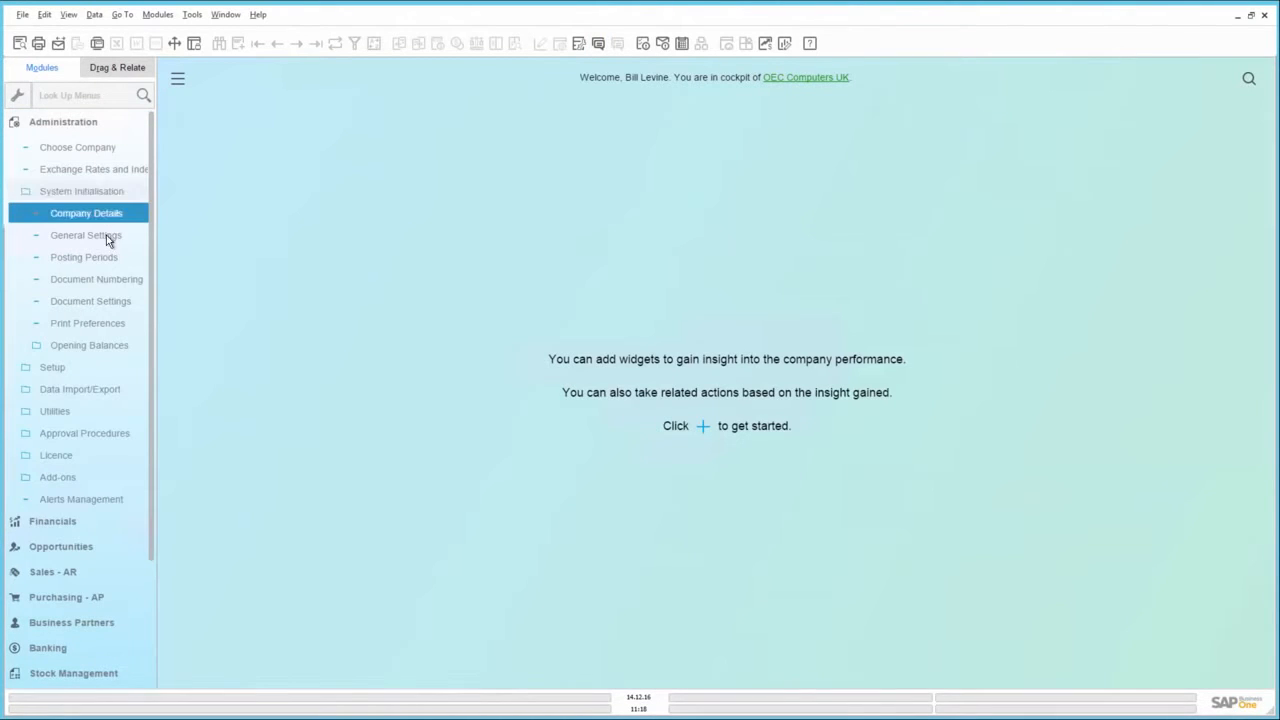
click(106, 235)
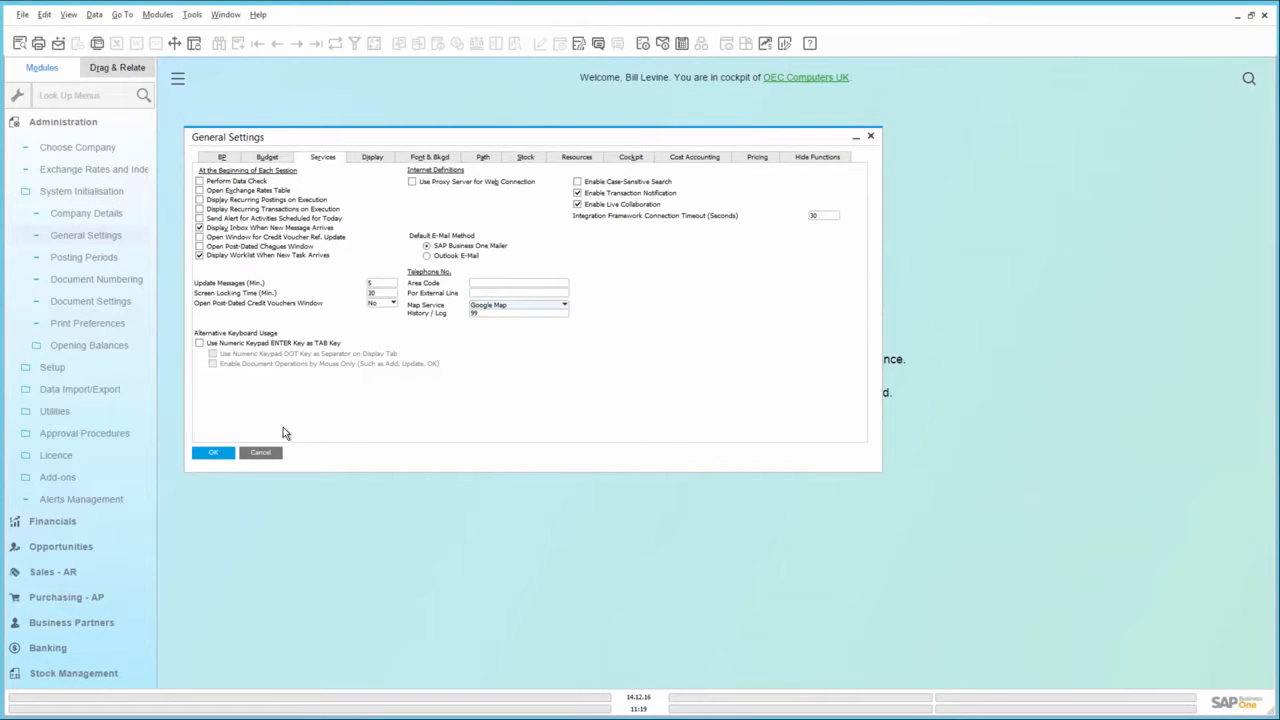
click(209, 452)
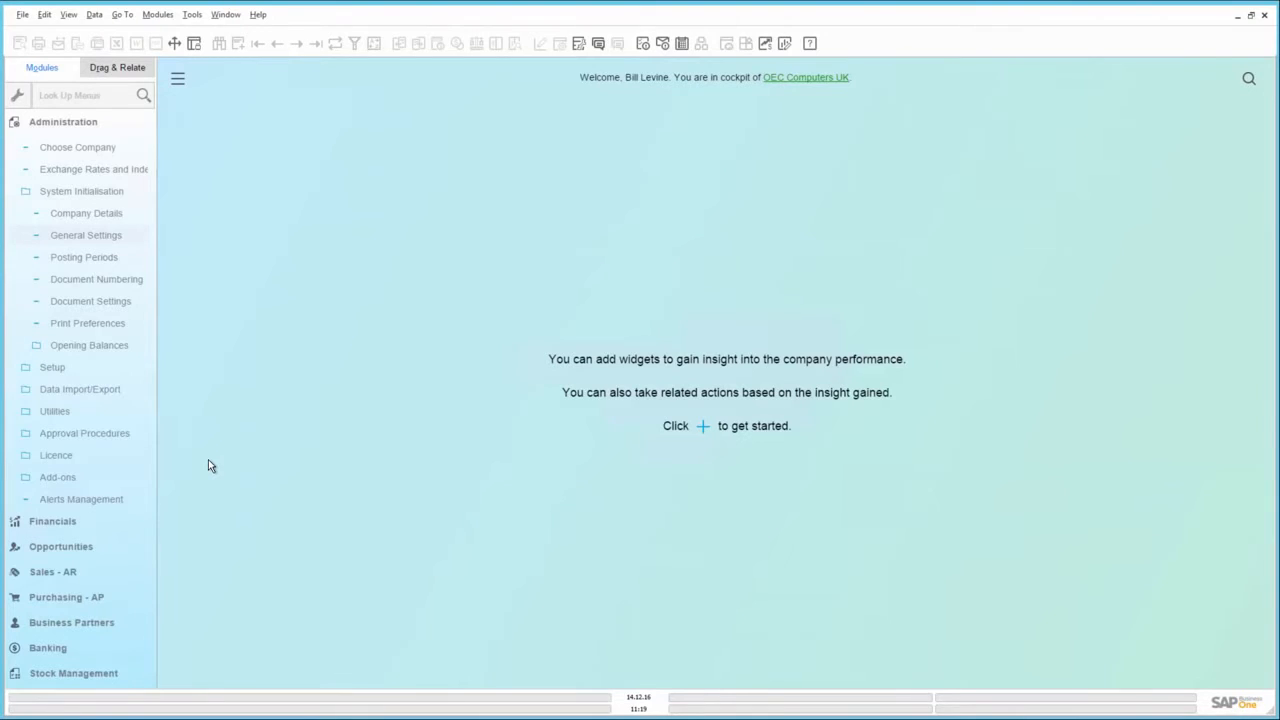
Open the last sales quotation, for Parameter Technology, and set its document discount to 10%
click(81, 568)
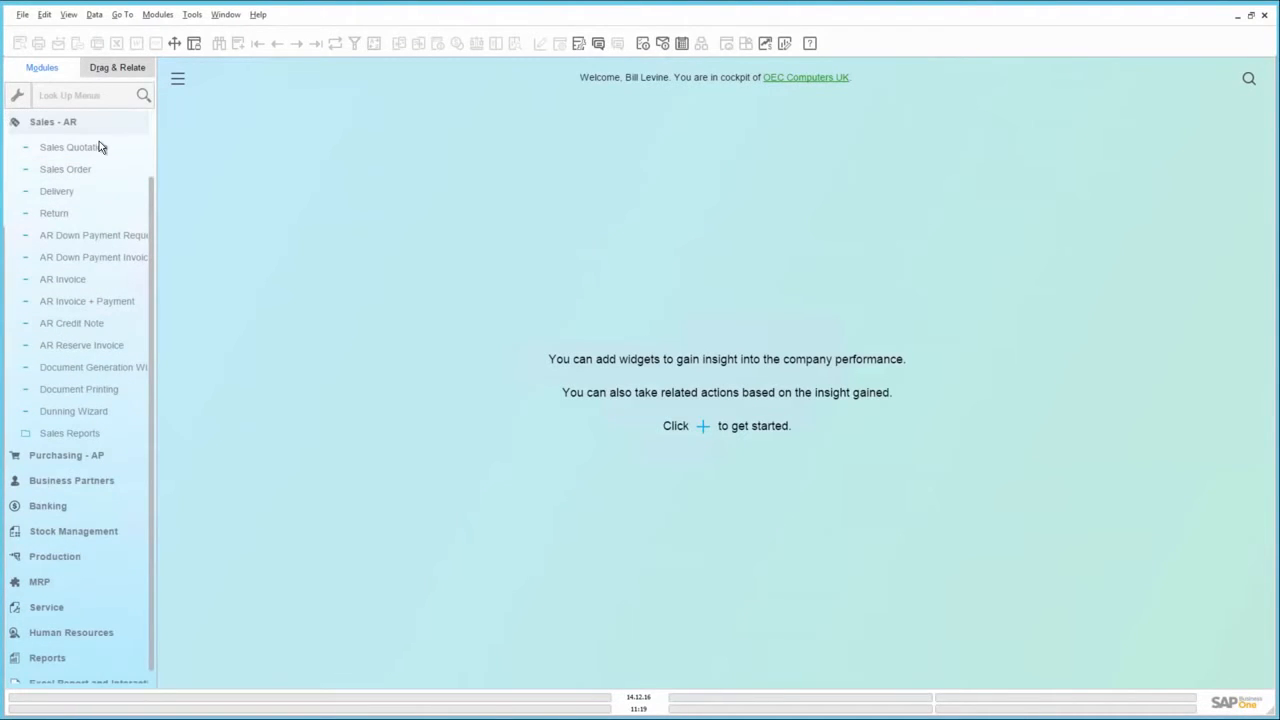
click(99, 147)
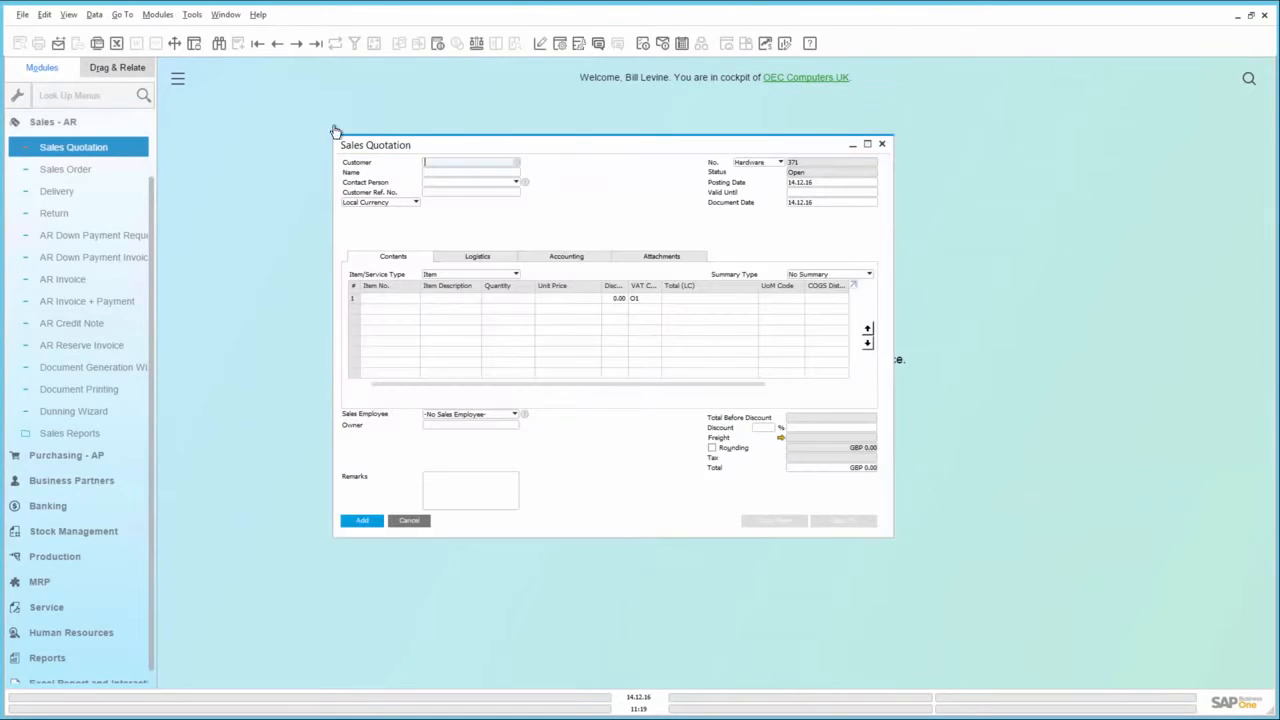
click(315, 45)
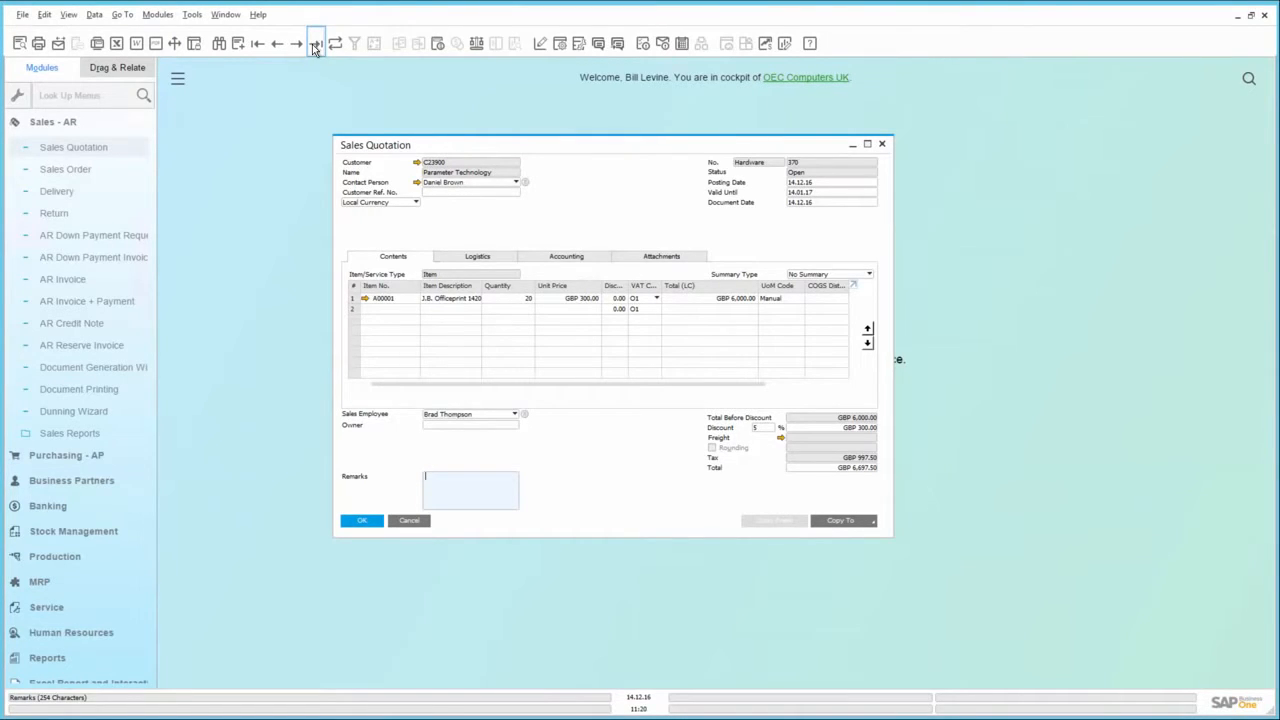
click(763, 427)
text(10)
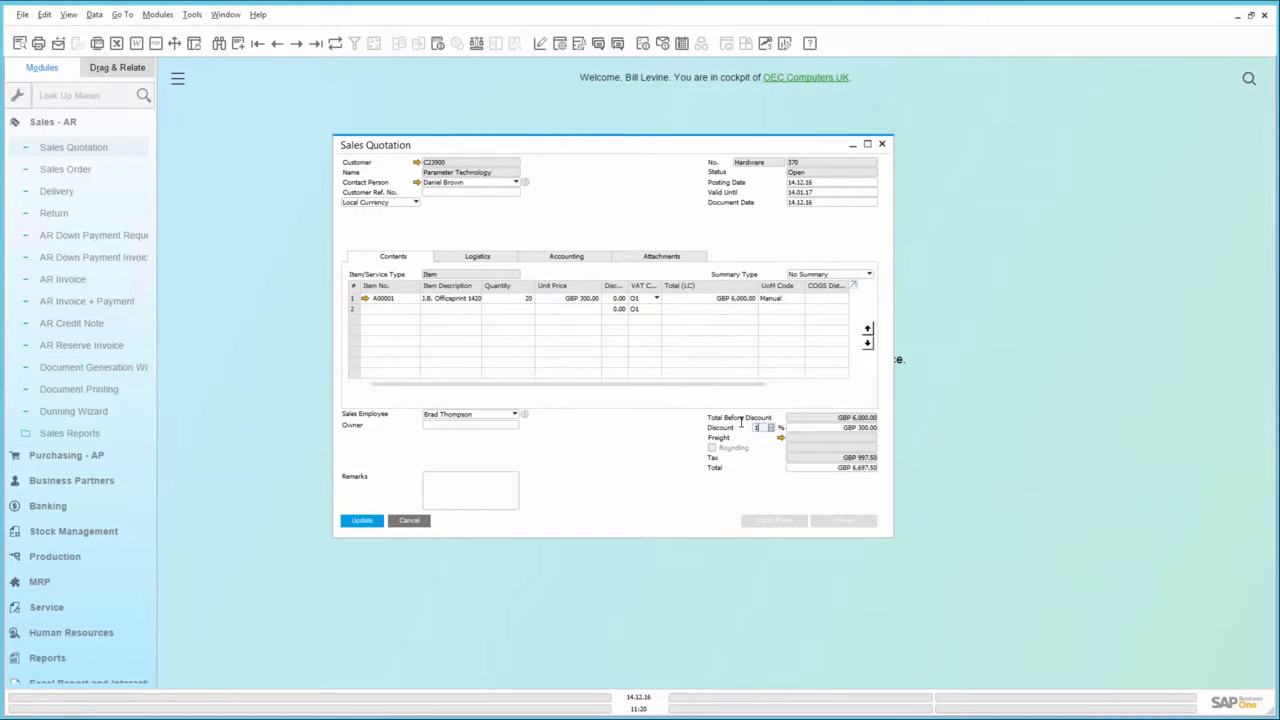
Submit the quotation update for approval with the remark "Please approve asap"
click(362, 520)
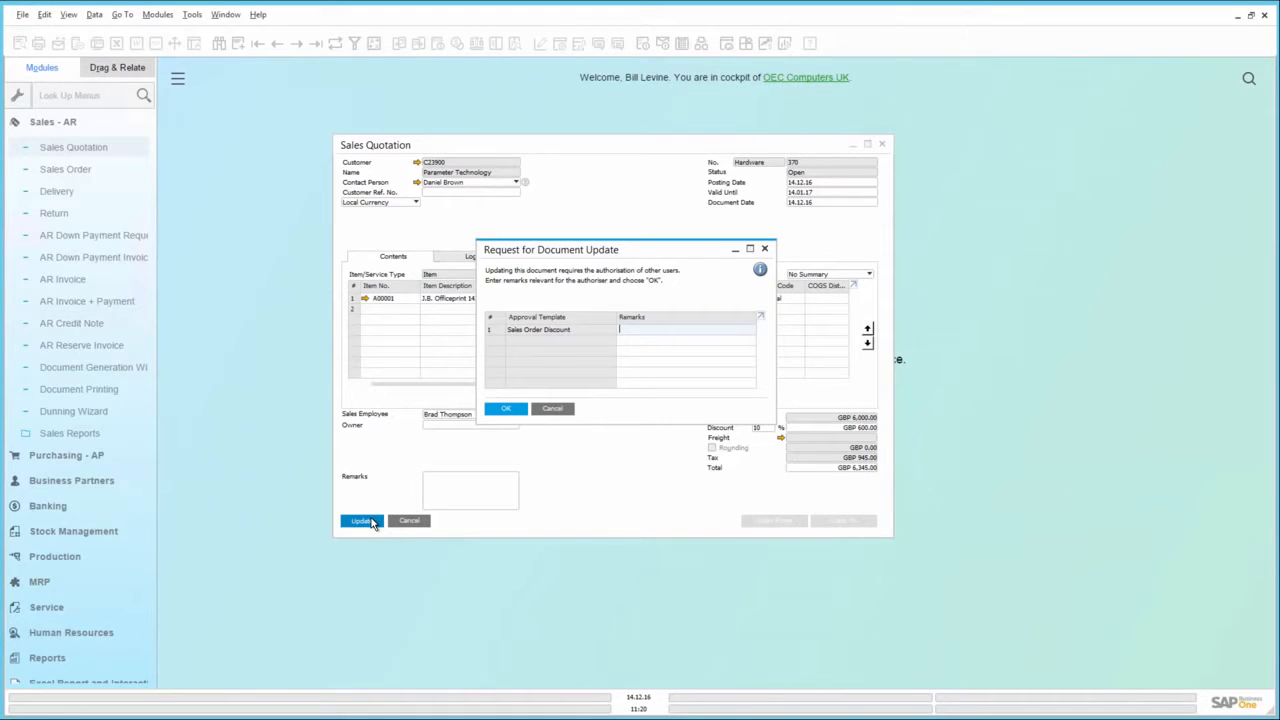
text(Please approve asap)
click(507, 411)
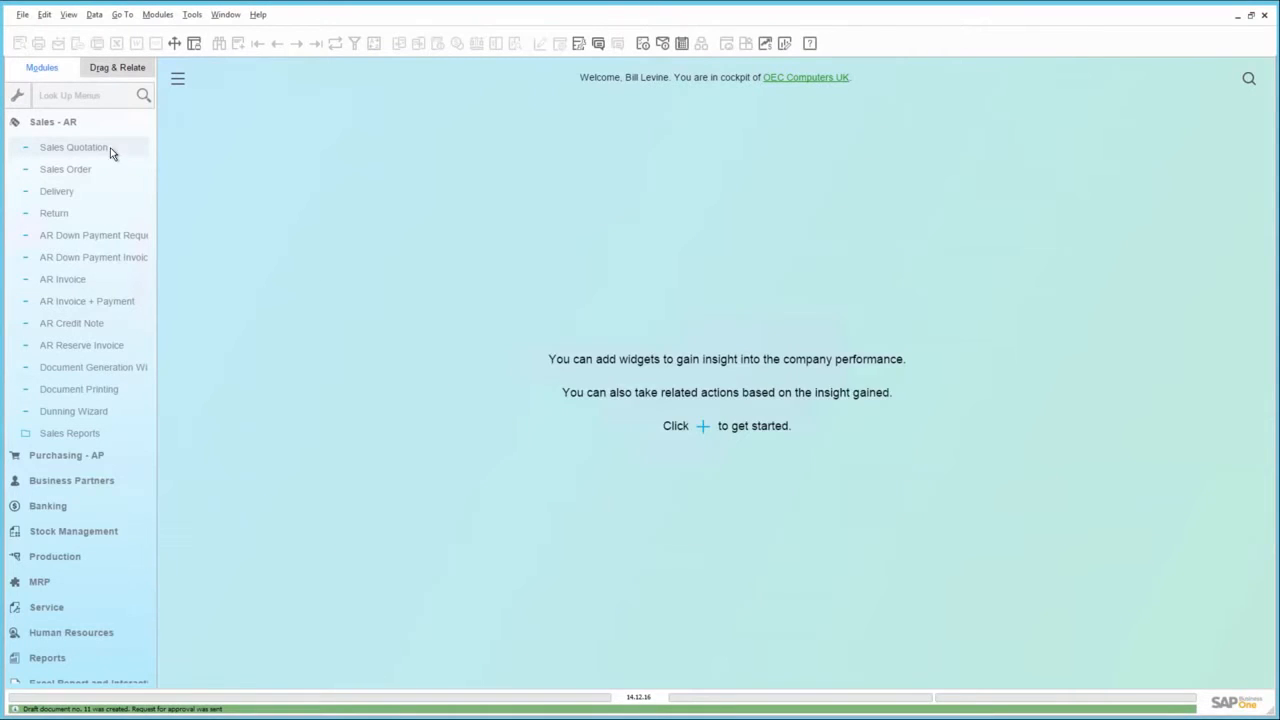
Reopen the last sales quotation and start a live collaboration conversation with the manager user
click(110, 150)
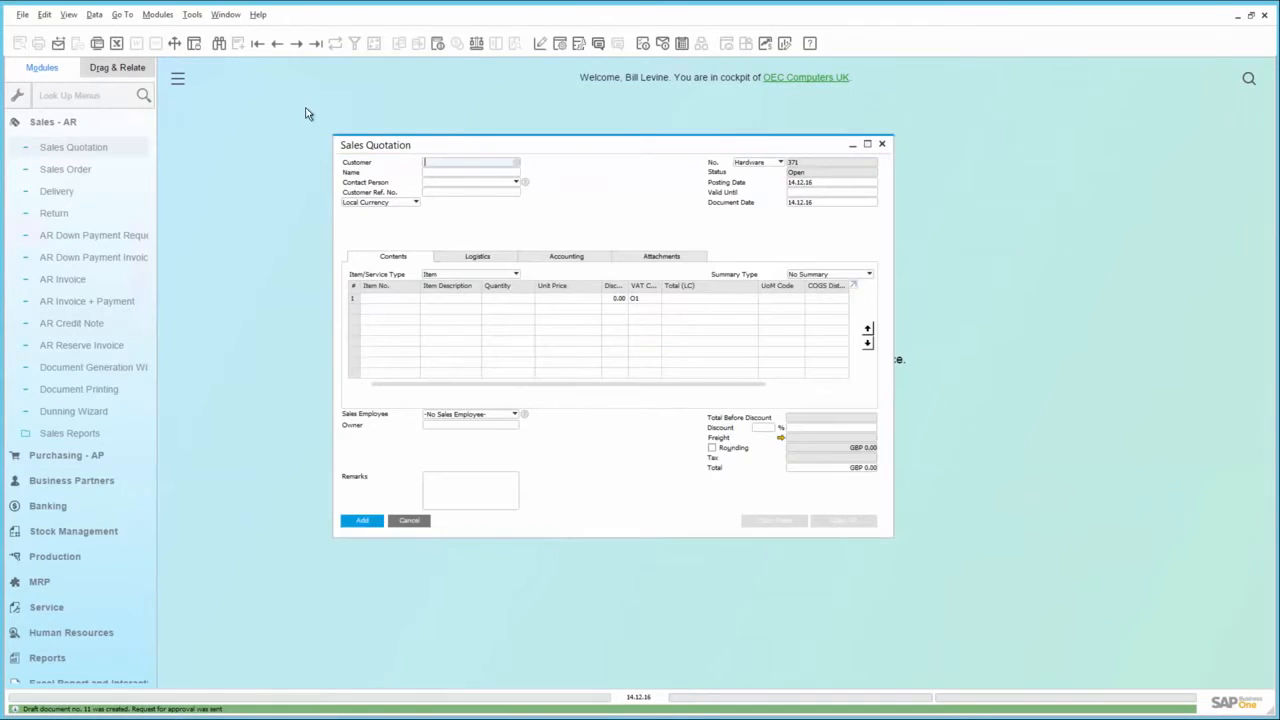
click(315, 43)
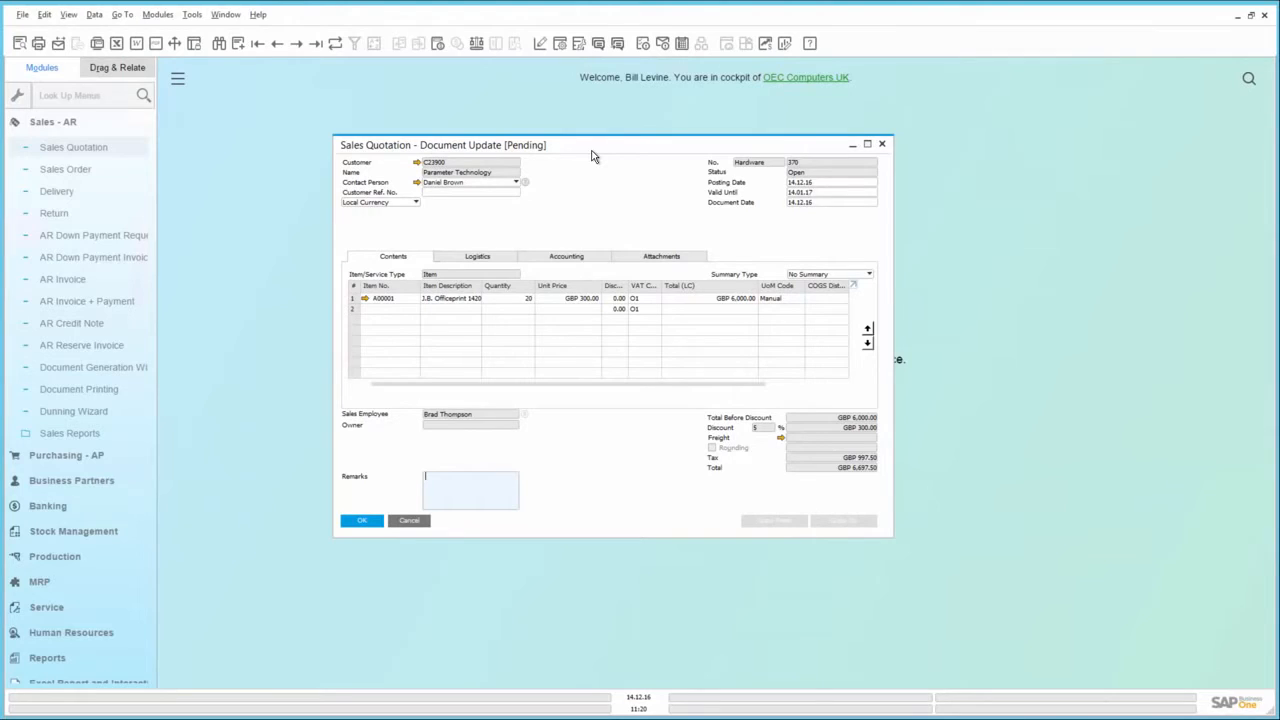
click(598, 44)
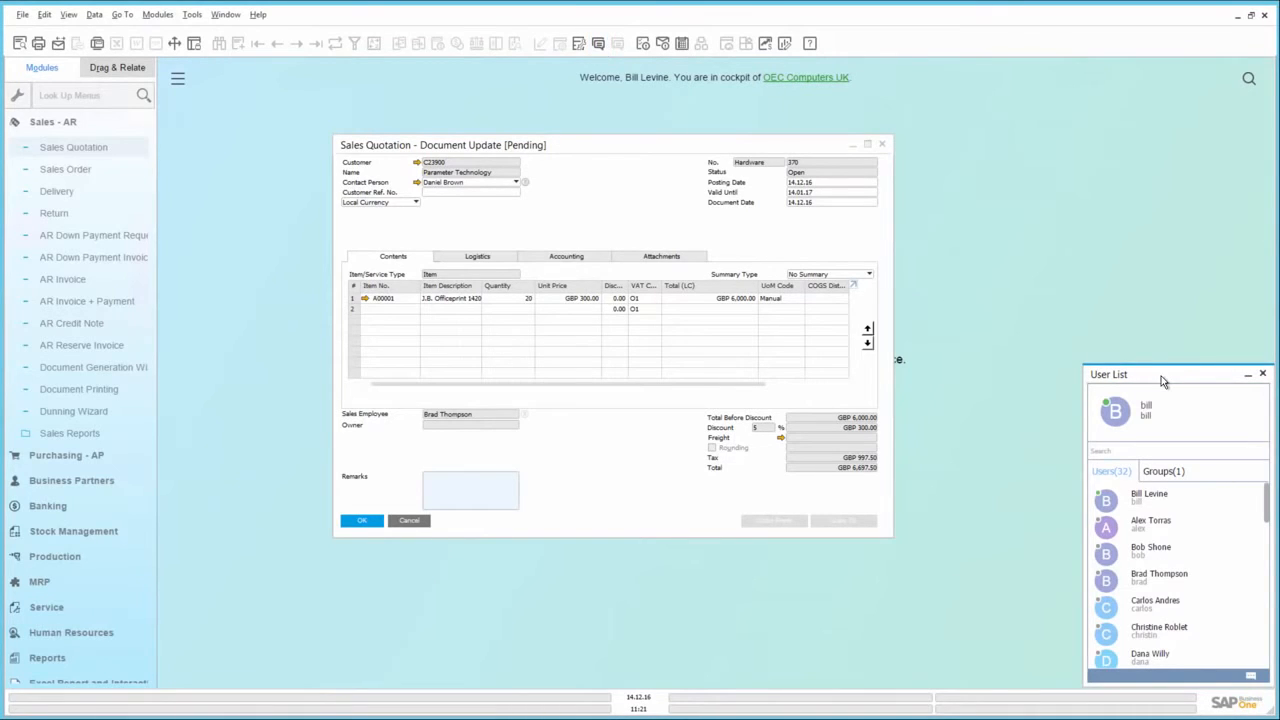
click(1117, 452)
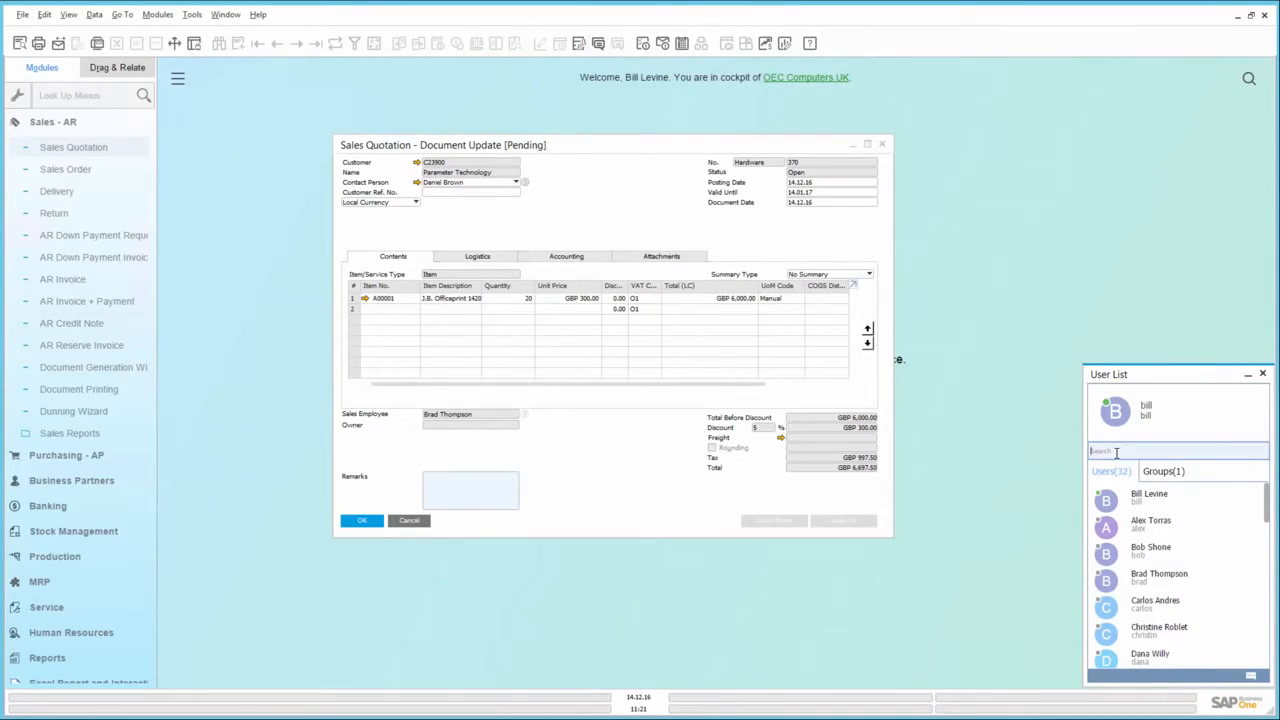
text(Jay)
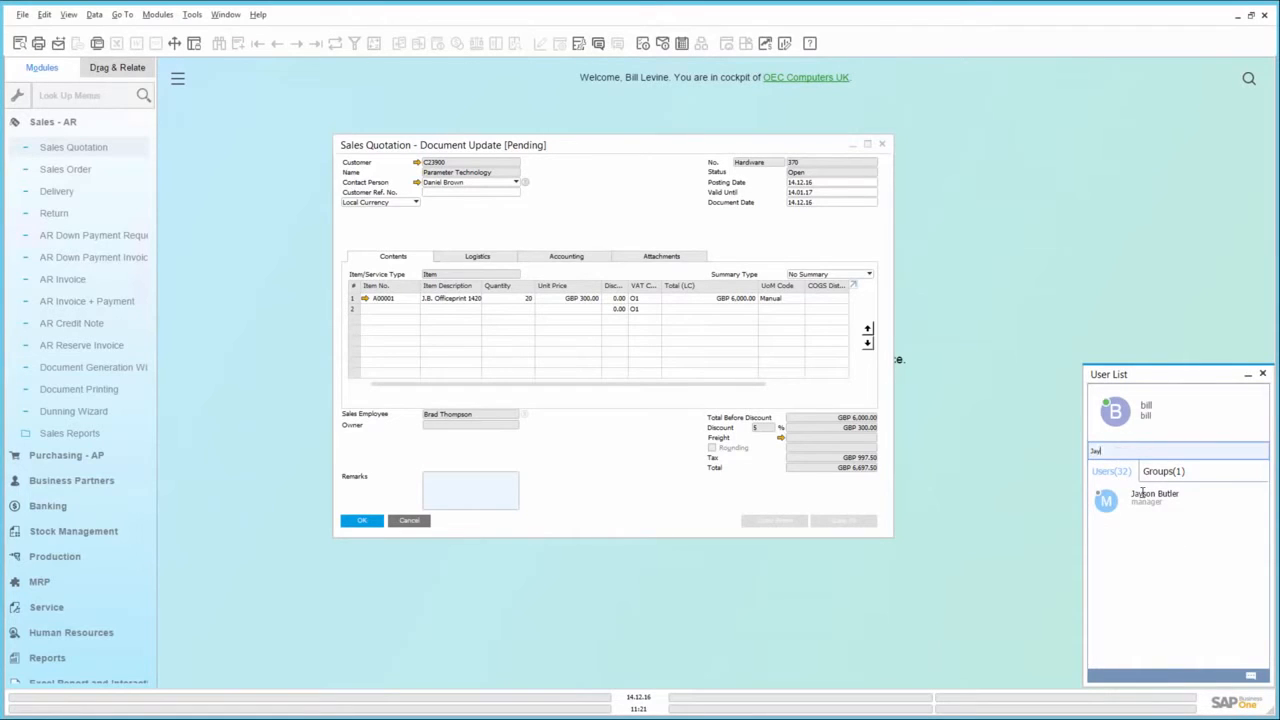
double_click(1145, 500)
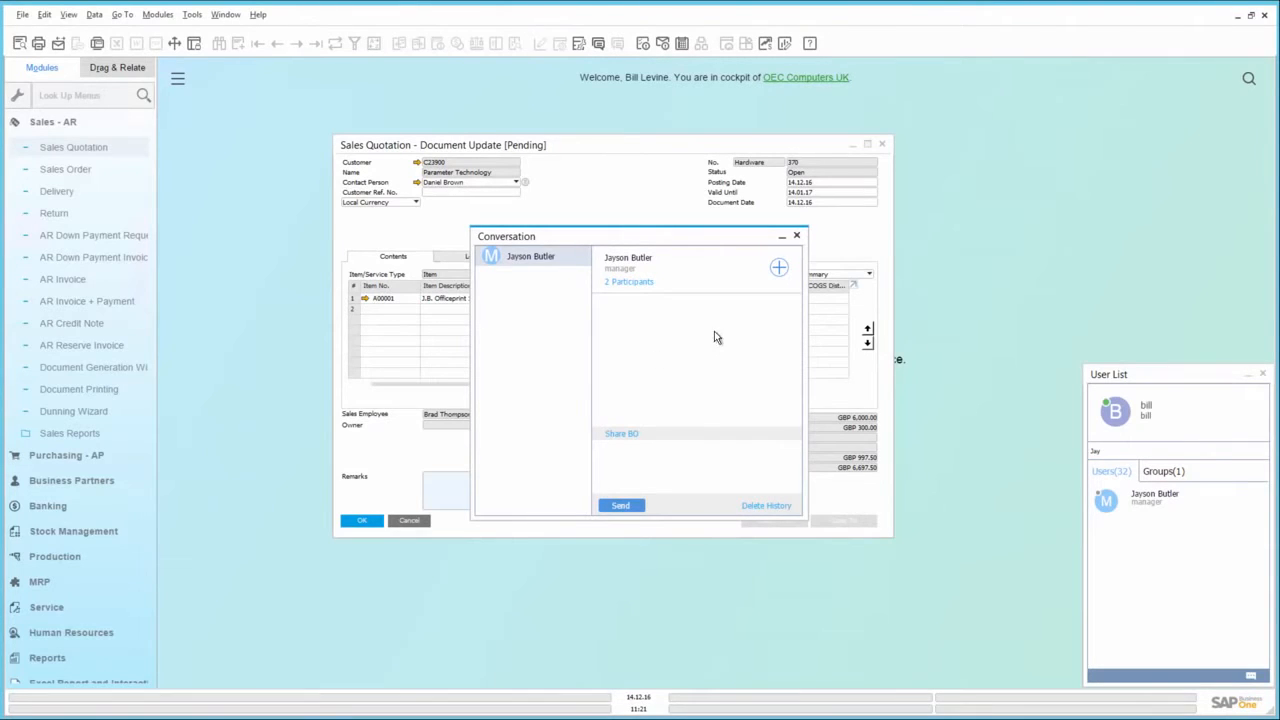
Add another colleague to the conversation and create the group under the name "Discounts"
click(778, 270)
click(601, 334)
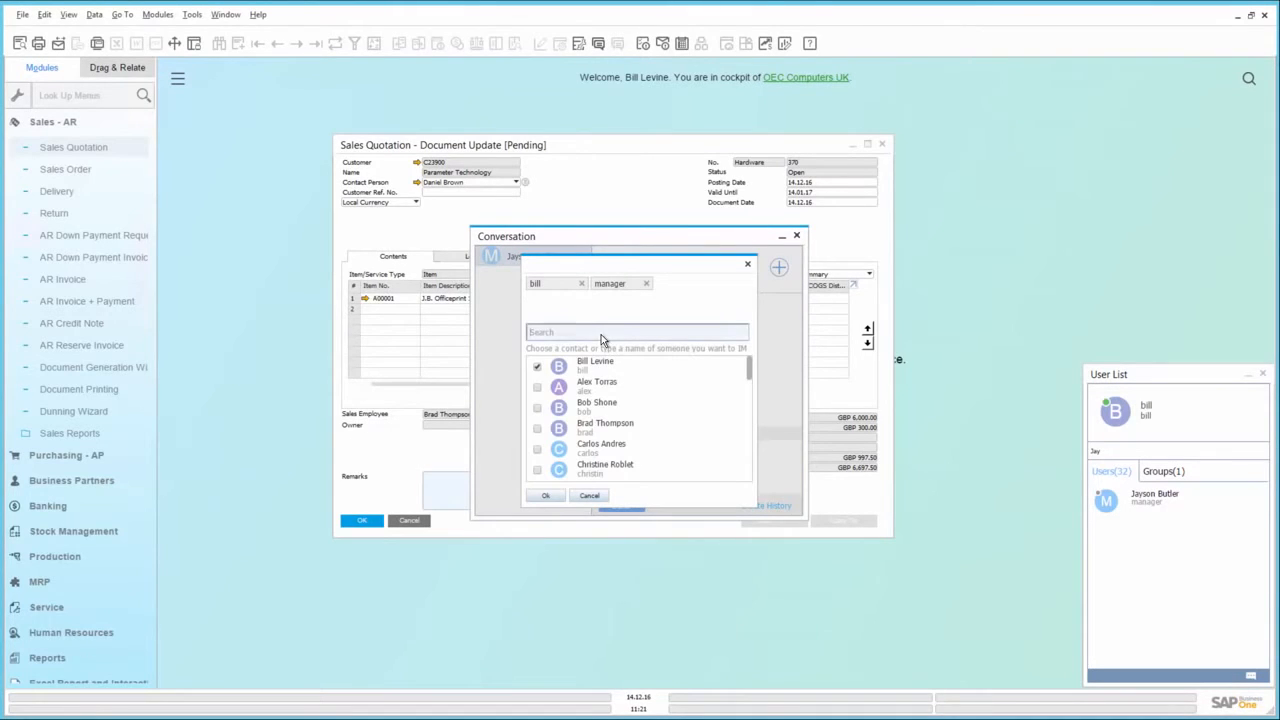
text(donna)
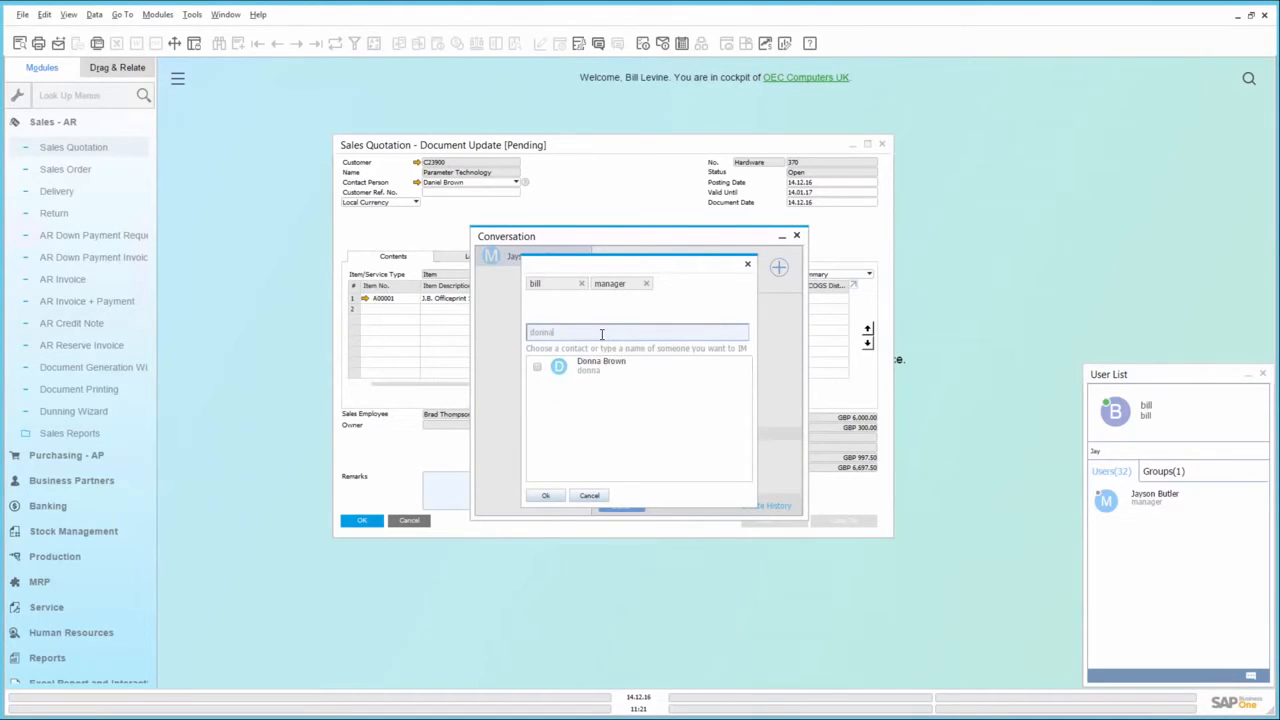
click(538, 367)
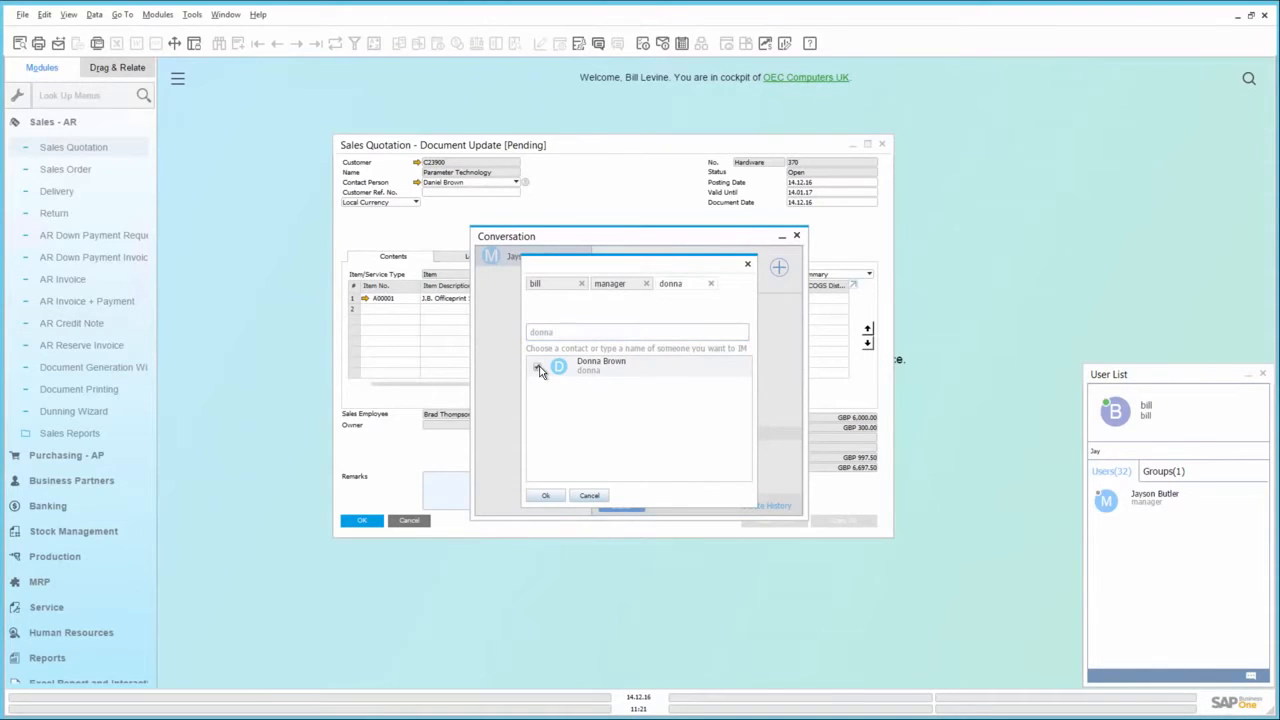
click(548, 496)
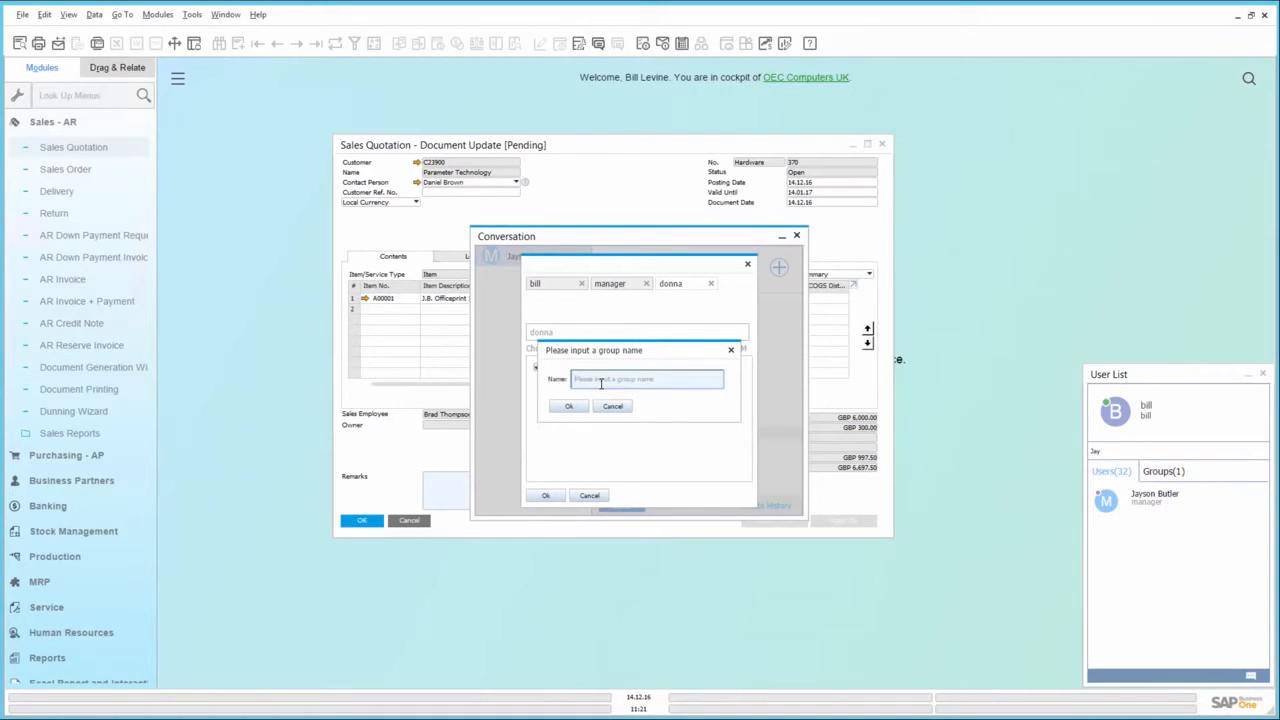
text(Discounts)
click(575, 407)
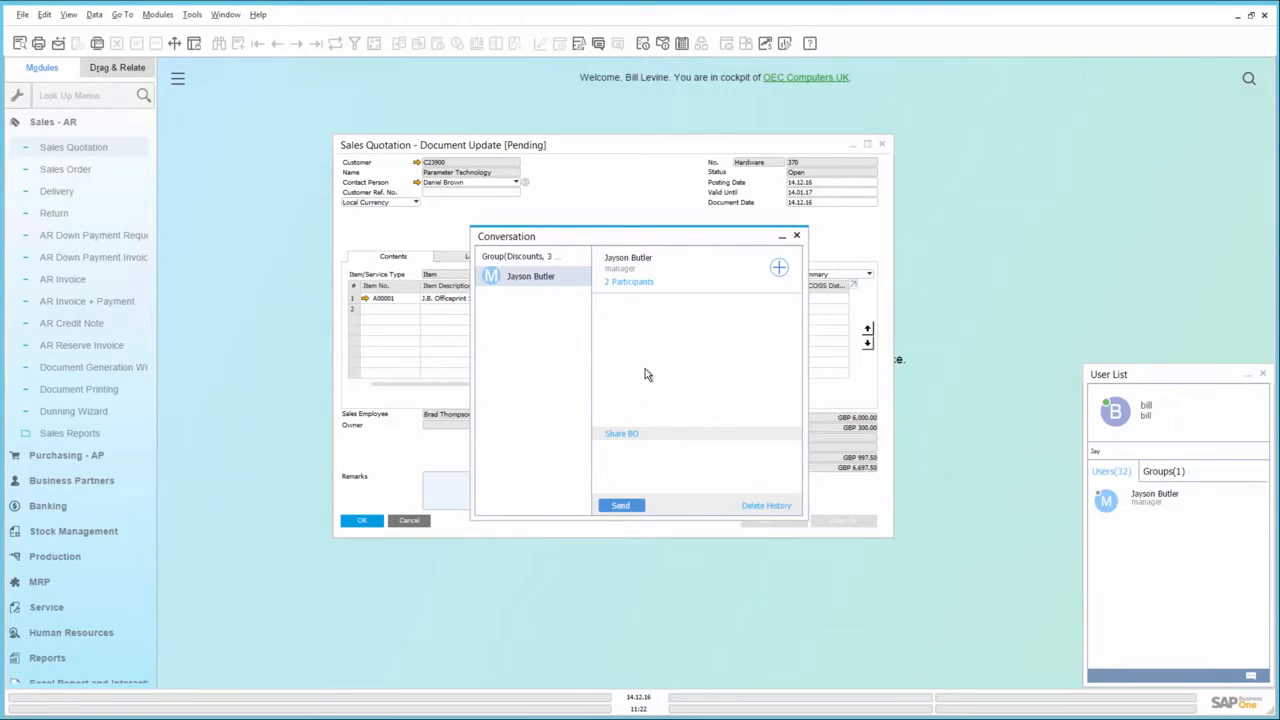
Share the pending sales quotation in the conversation with the manager and add the text "please approve asap" after its link
click(651, 141)
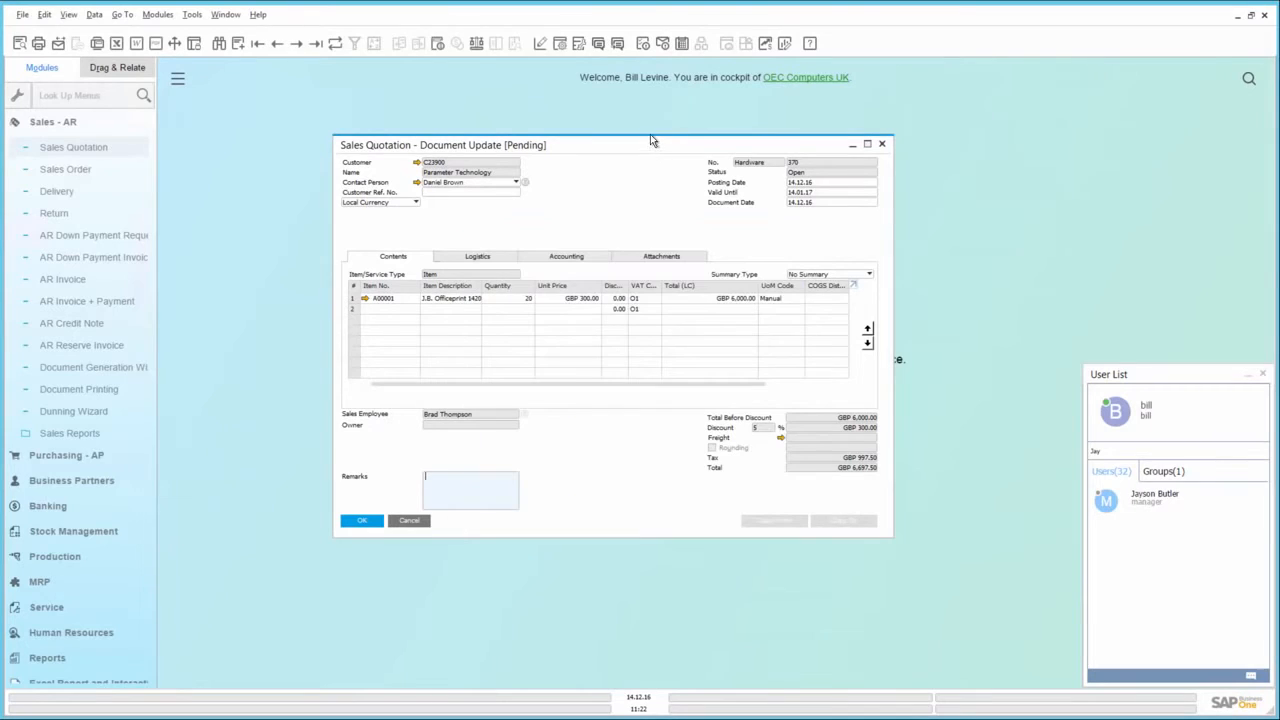
click(618, 45)
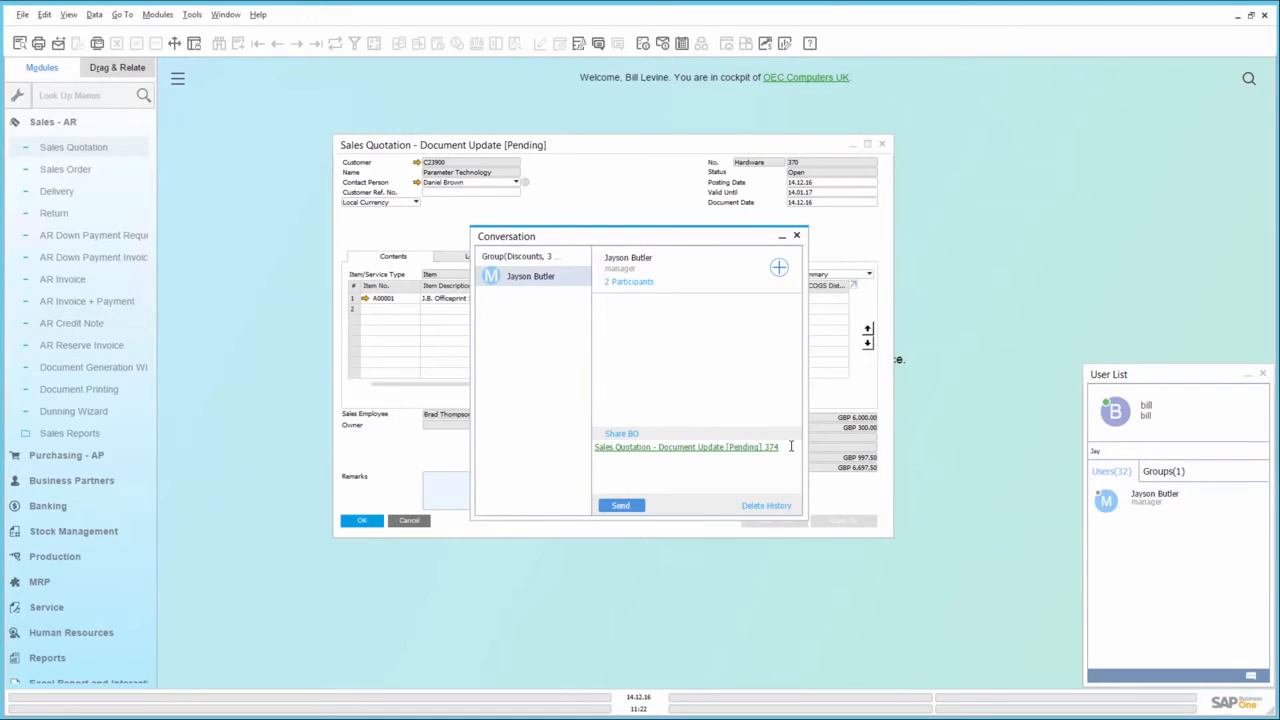
click(790, 446)
text(please)
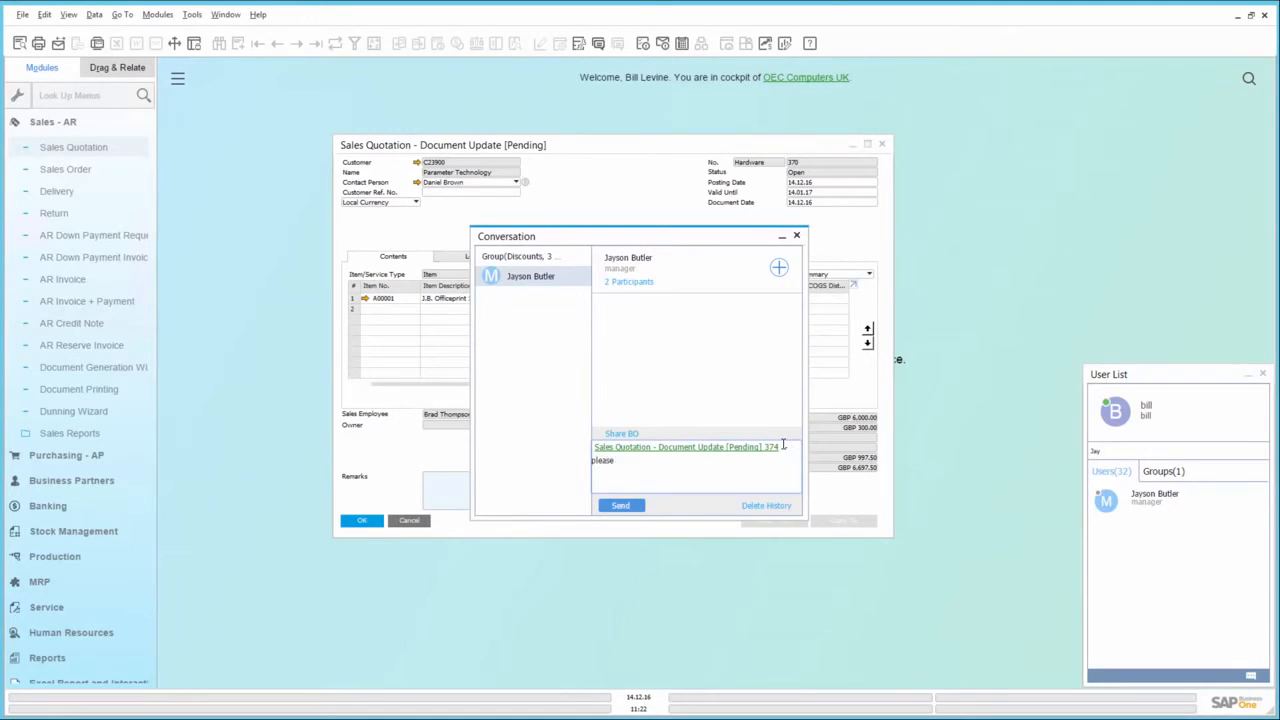
text( approve asap -)
Attach the Business Partner Master Data record of Parameter Technology to the message draft
click(626, 435)
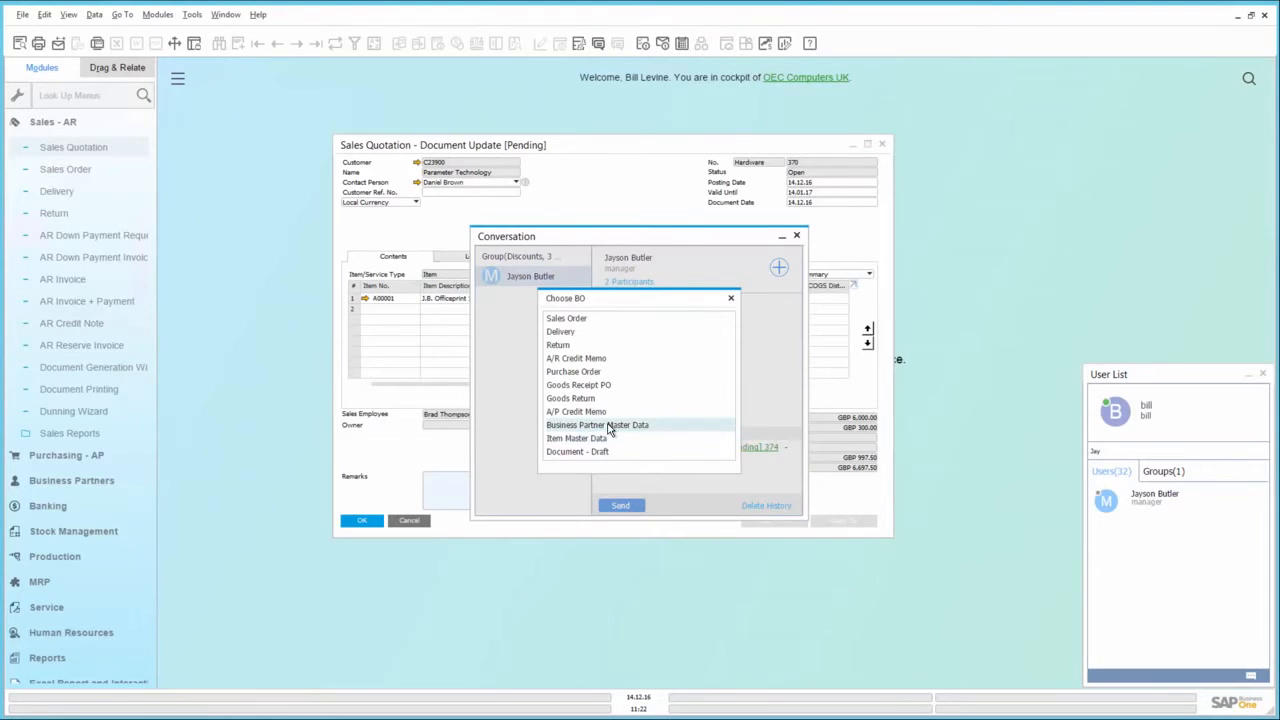
click(609, 428)
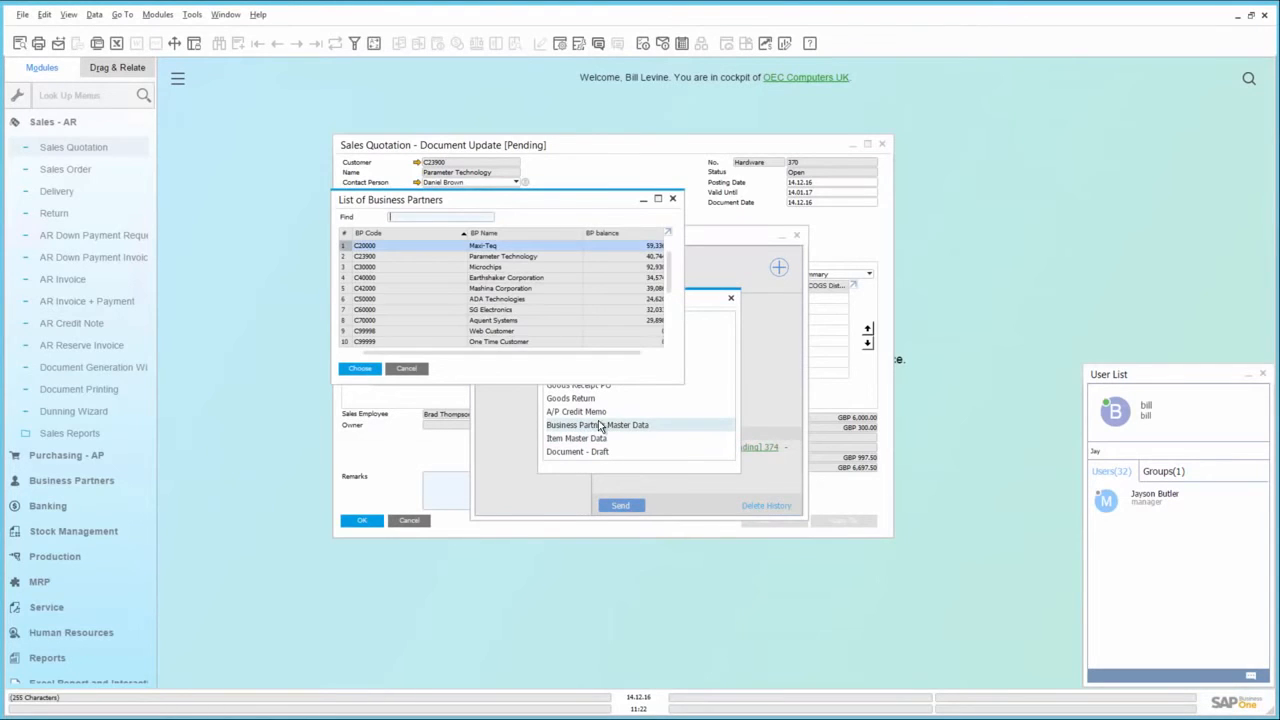
double_click(440, 257)
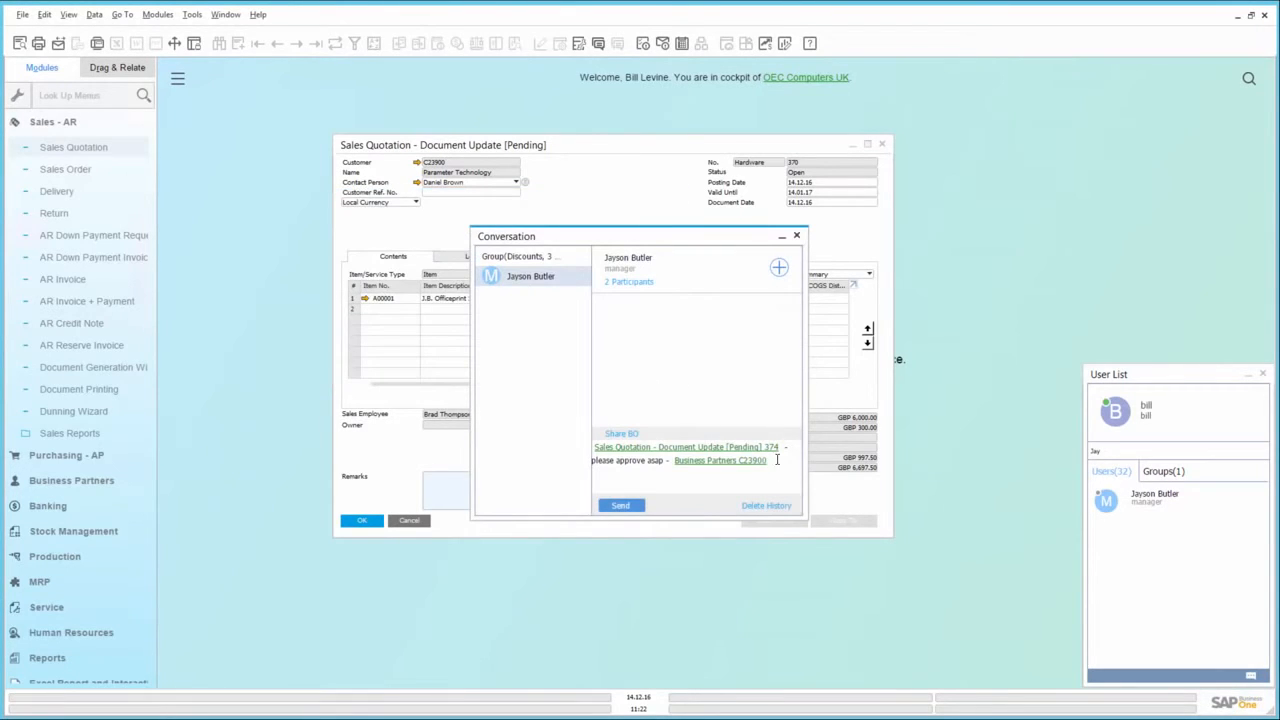
Add "see pipline" after the business partner link and send the message to the manager
click(777, 459)
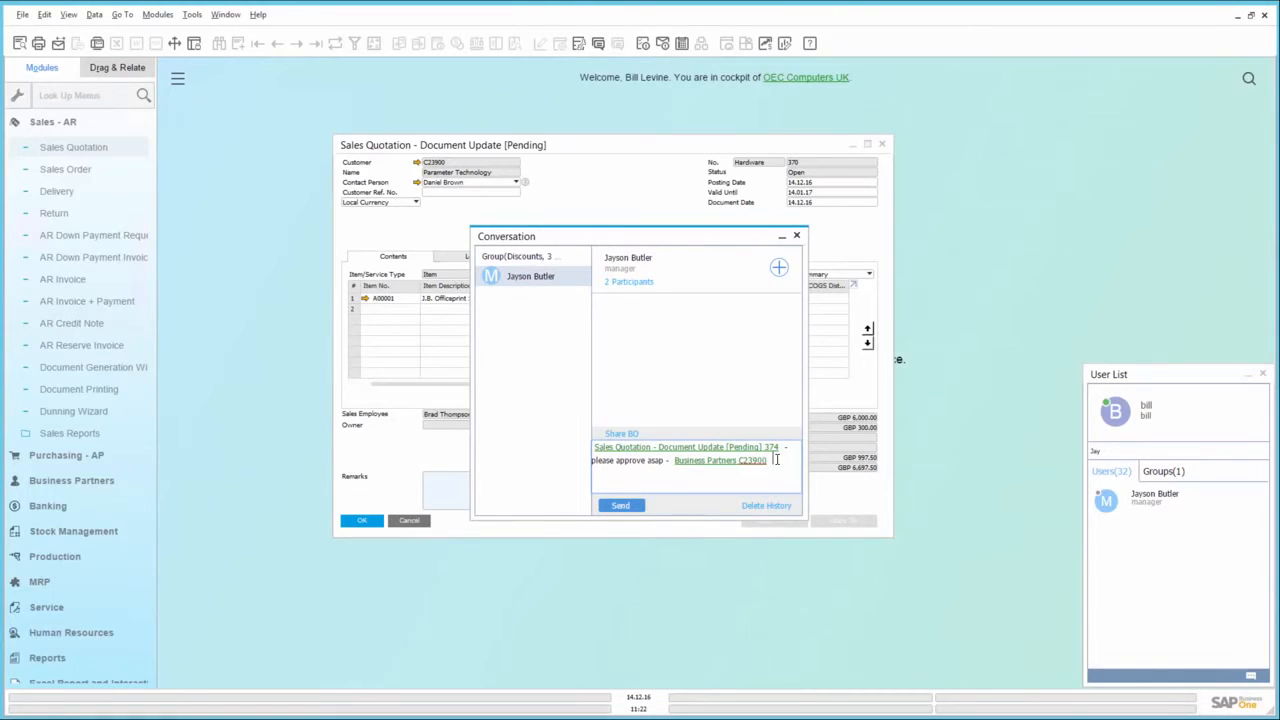
text(see pipline)
click(622, 507)
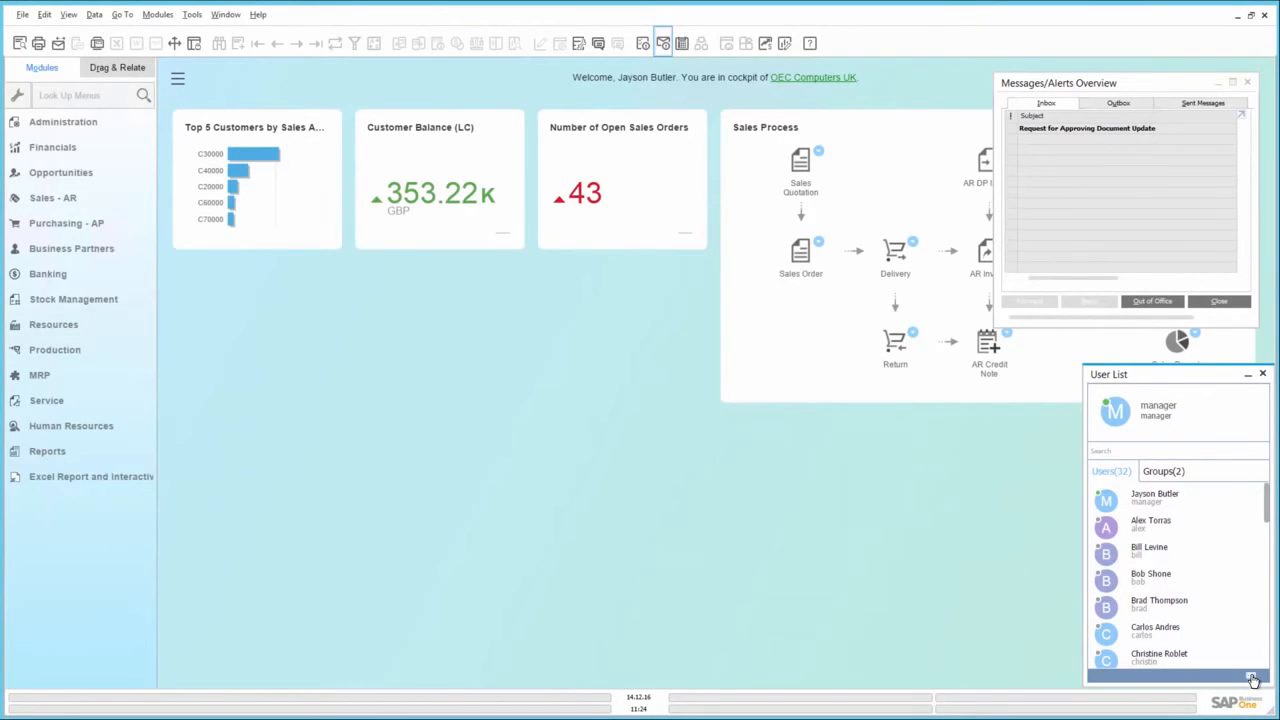
As the manager, open the received conversation and view its linked sales quotation and business partner record
click(1252, 679)
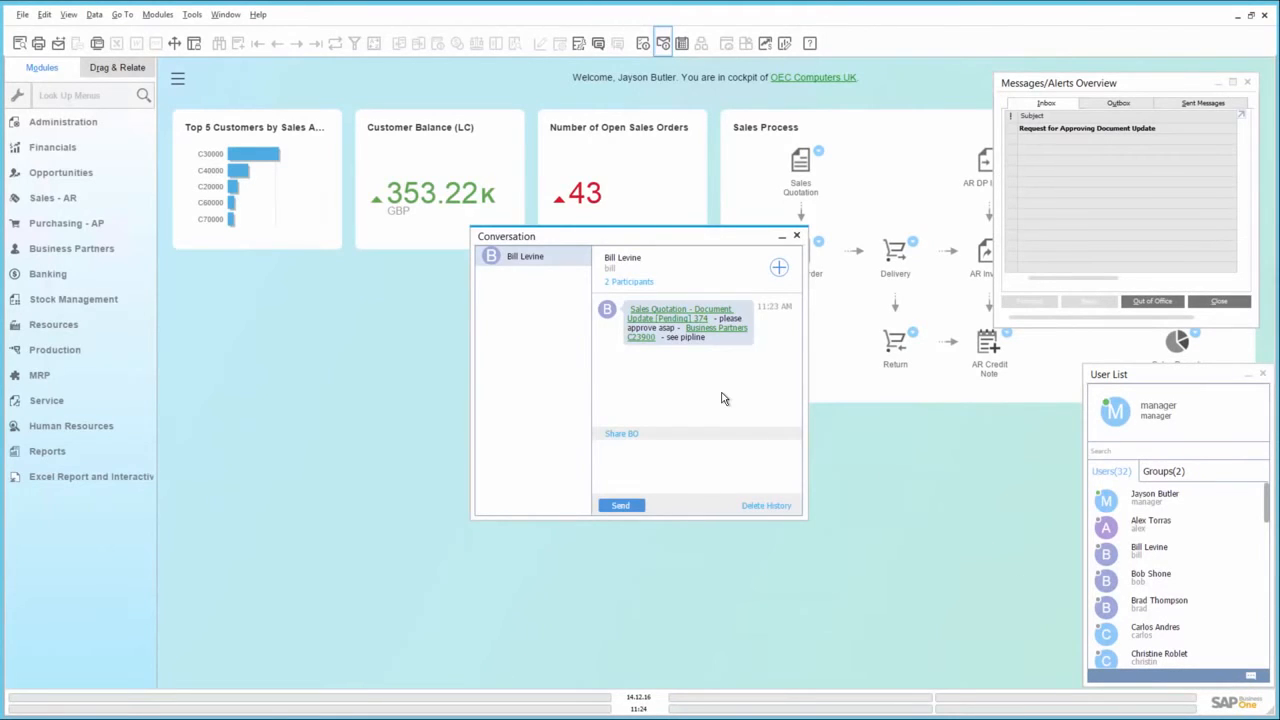
click(657, 318)
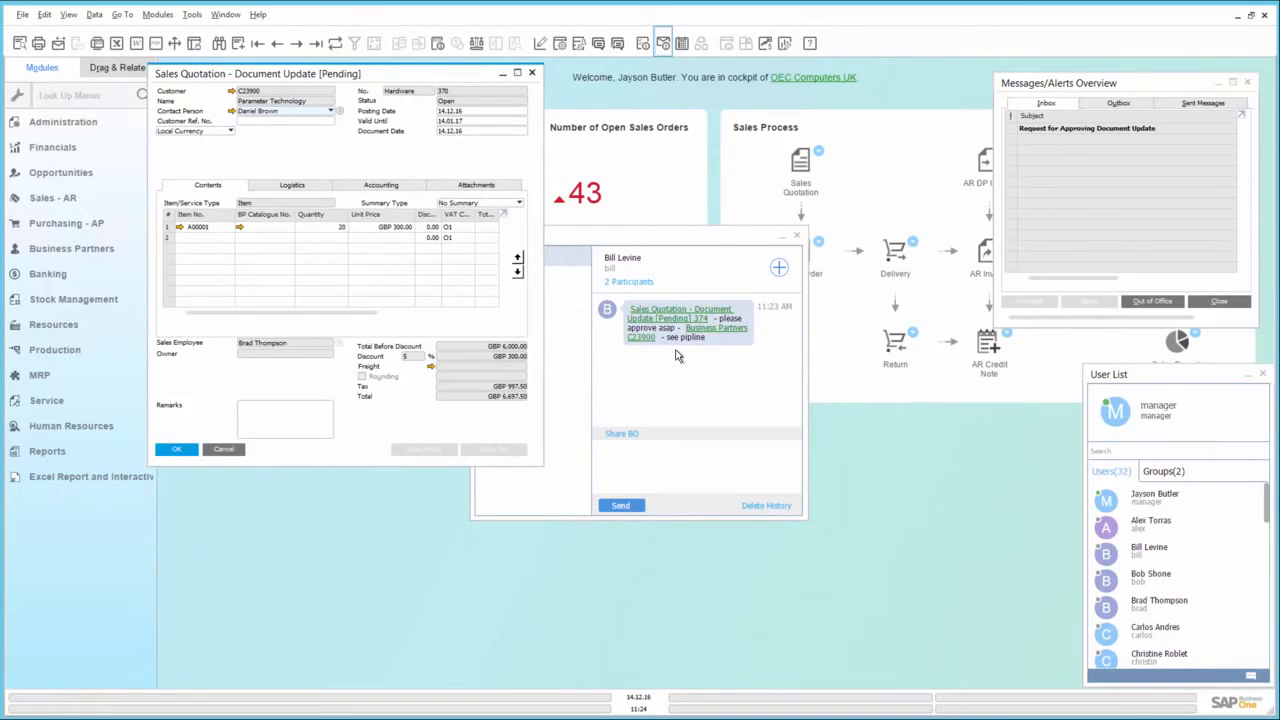
click(731, 334)
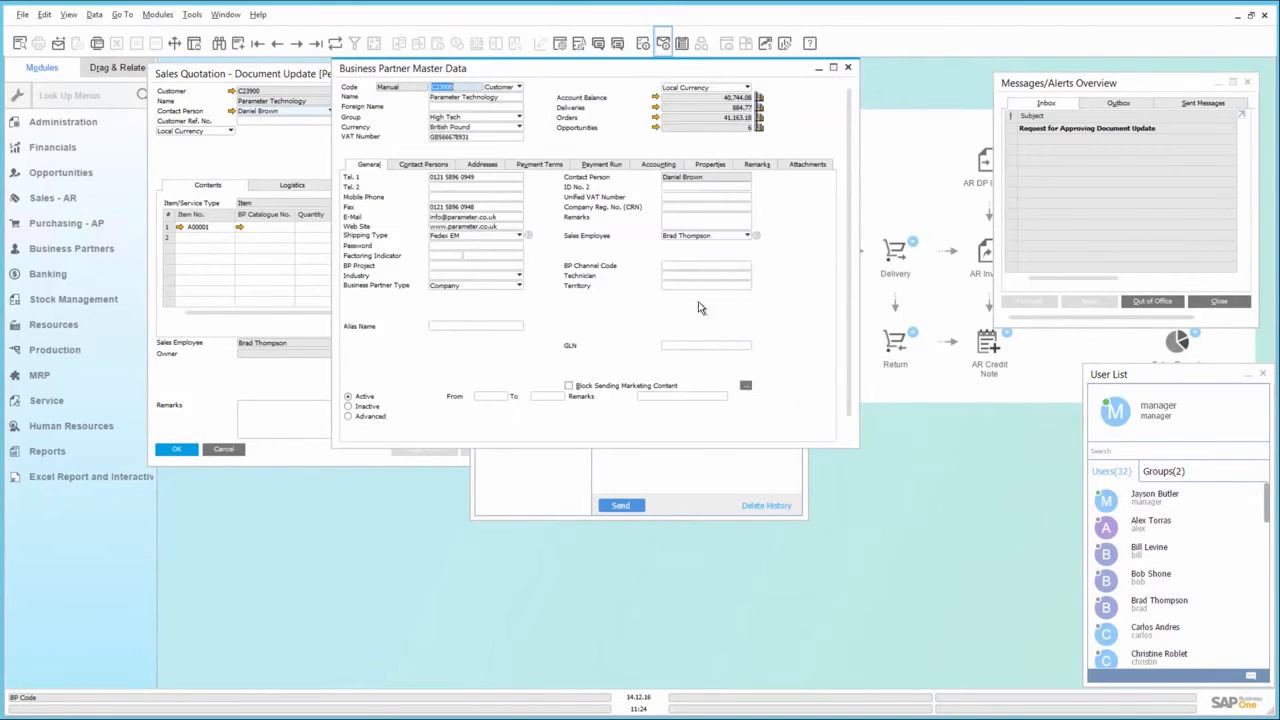
View the business partner's opportunities report and close the report, the partner record and the quotation
click(655, 128)
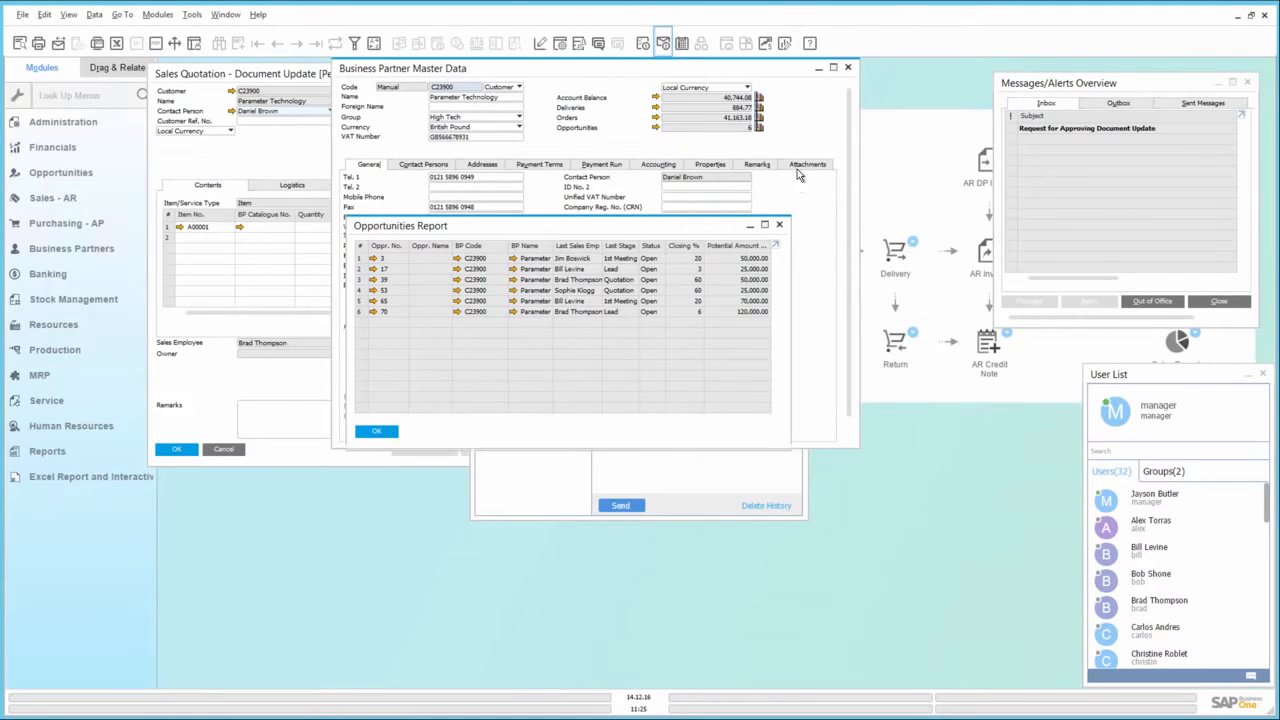
click(782, 226)
click(849, 68)
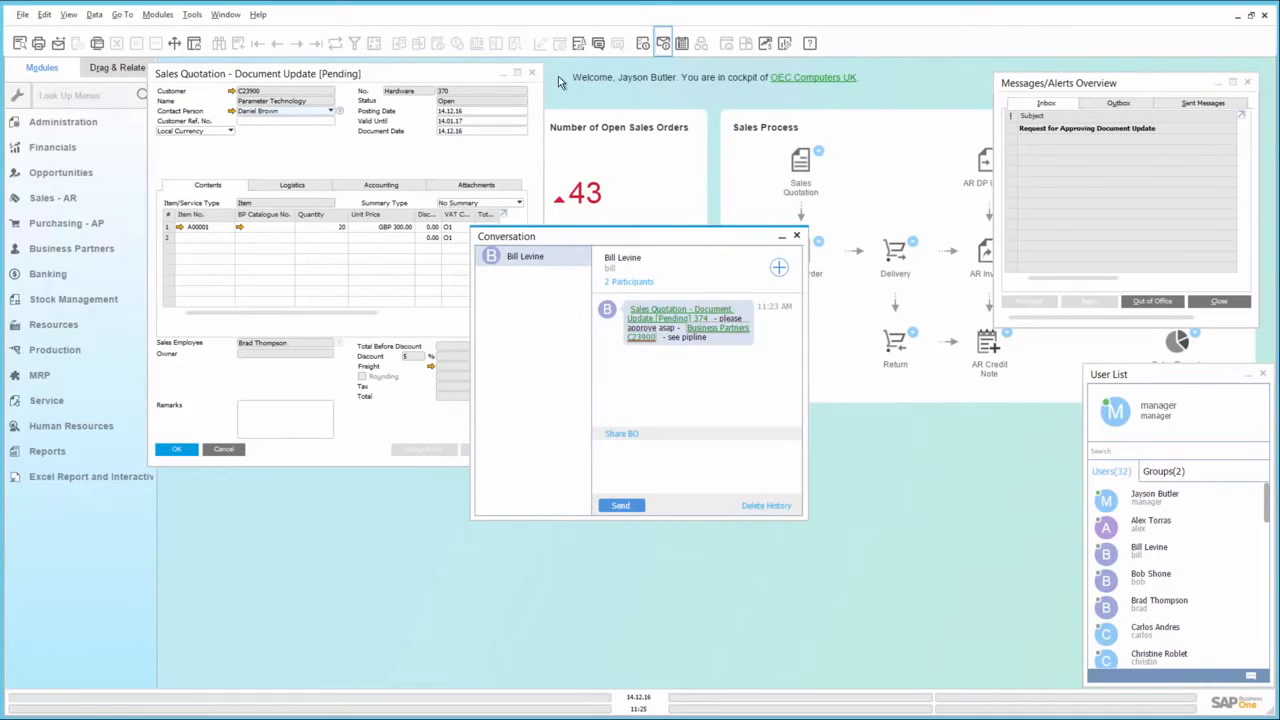
click(532, 72)
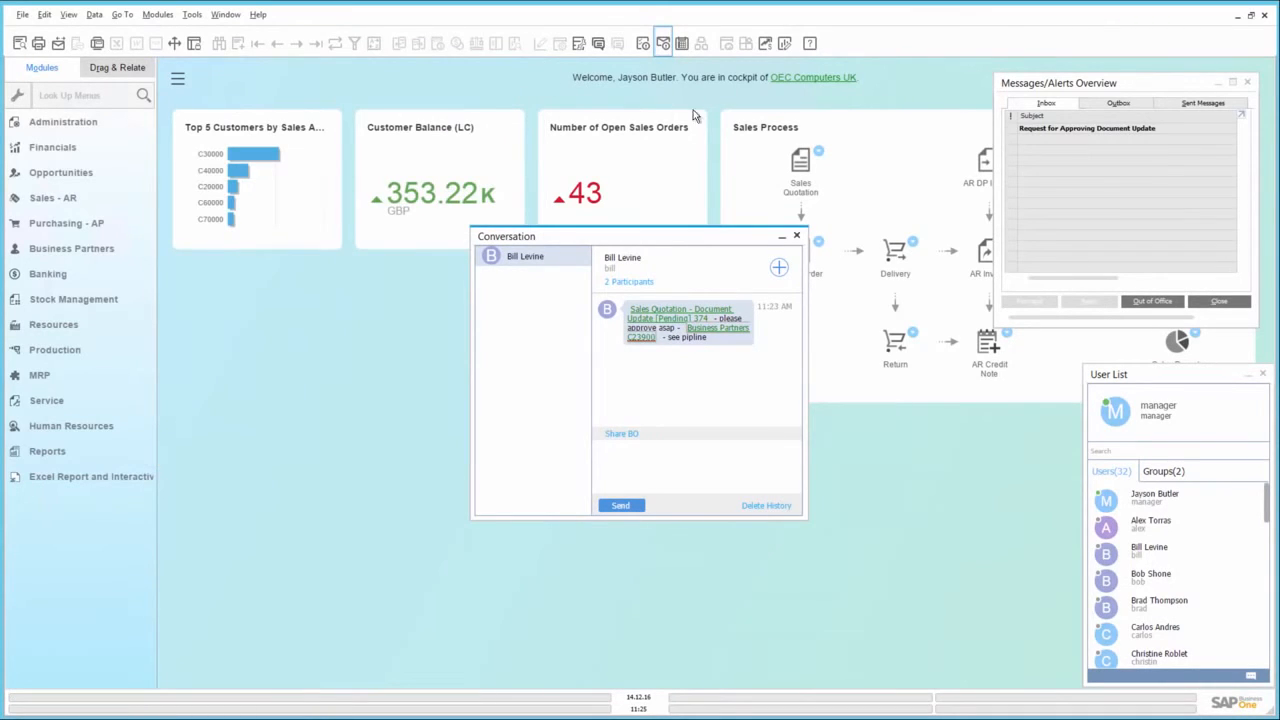
Open the document update approval request from the inbox message, set its decision to Approved, and save and close it
click(1024, 133)
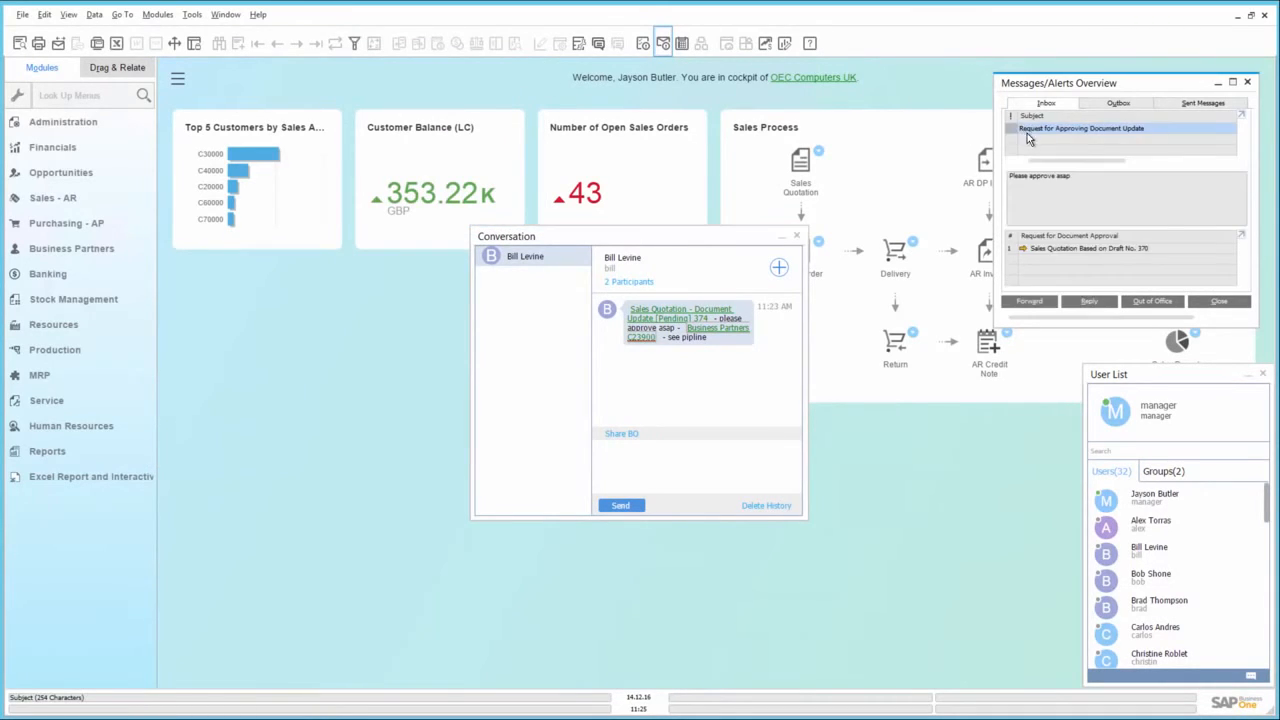
click(1023, 250)
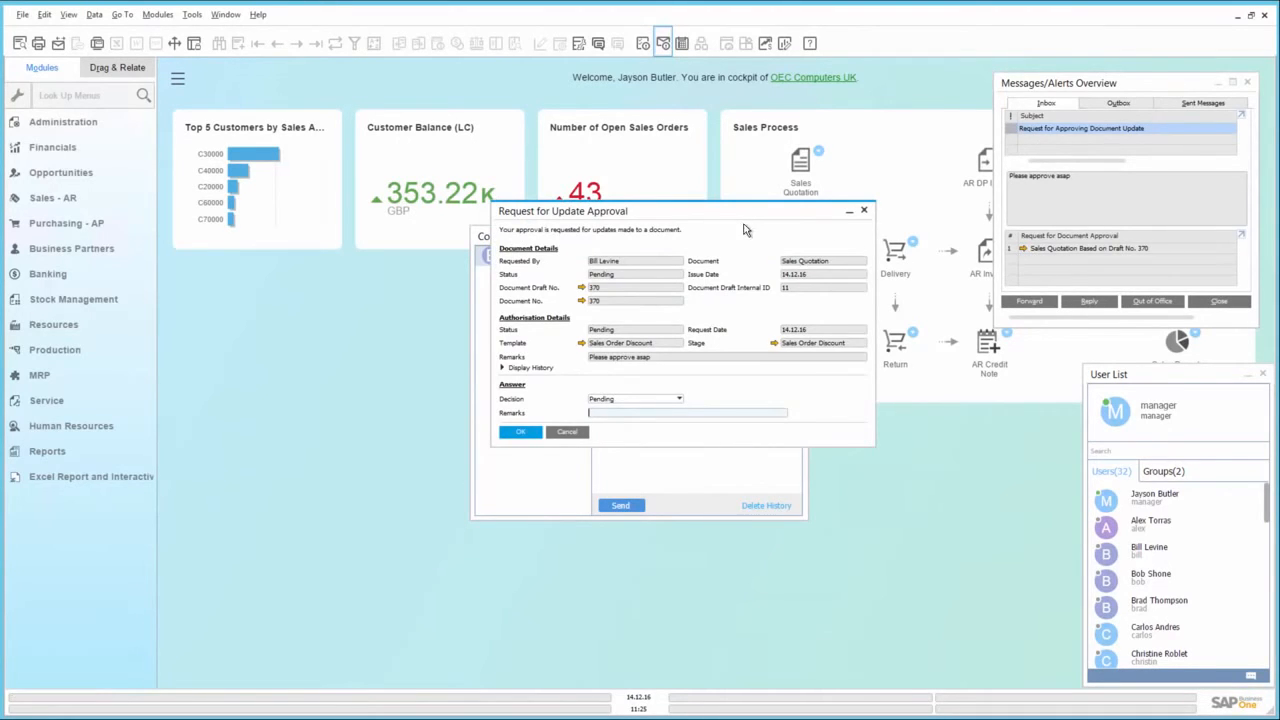
click(652, 401)
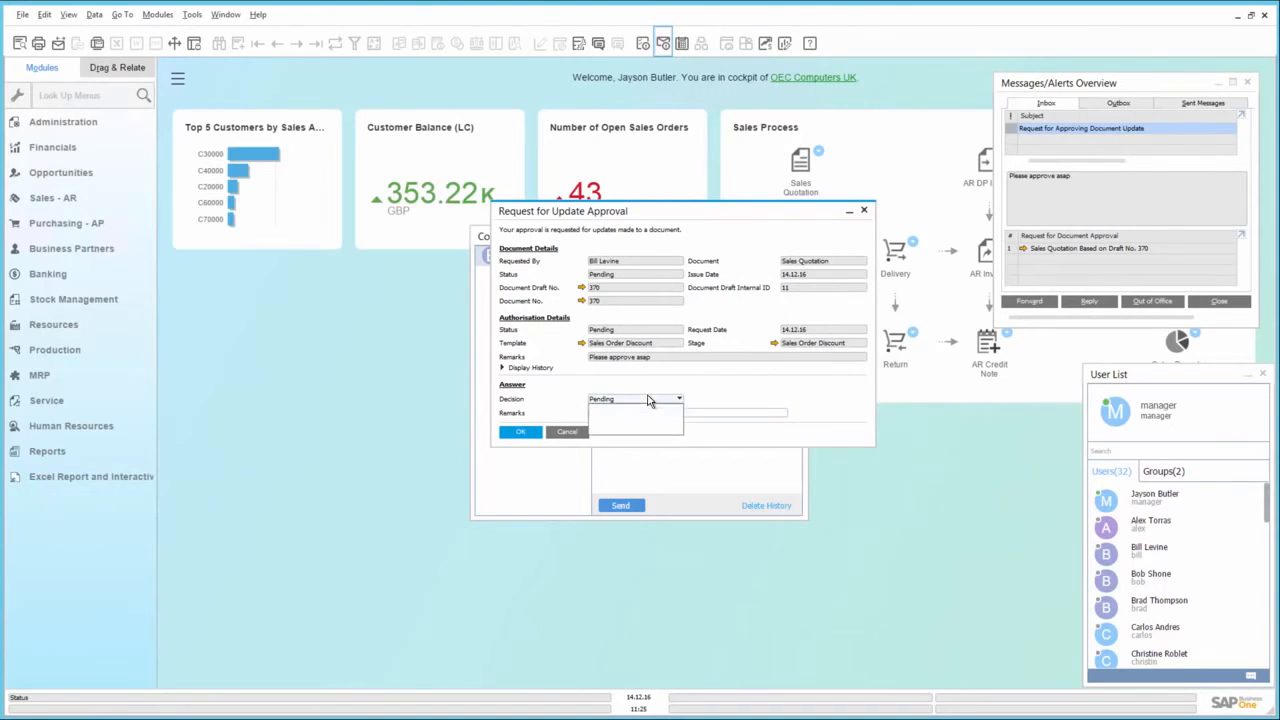
click(631, 420)
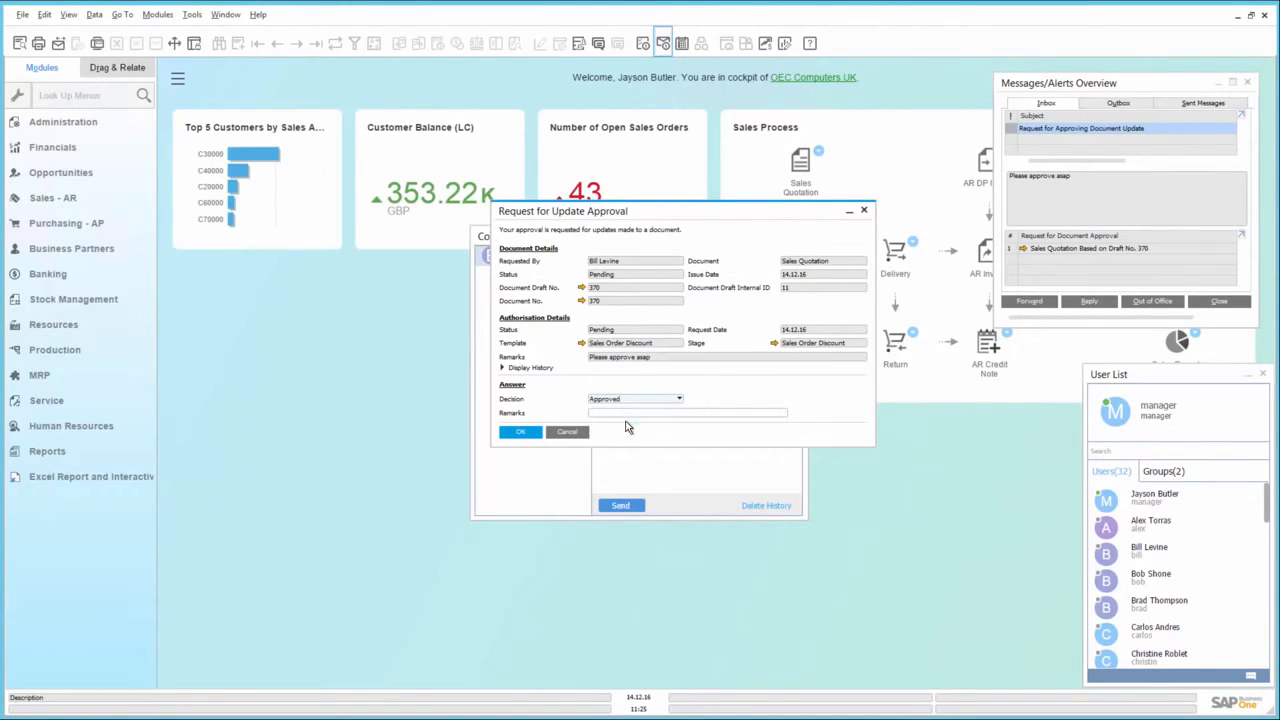
click(520, 433)
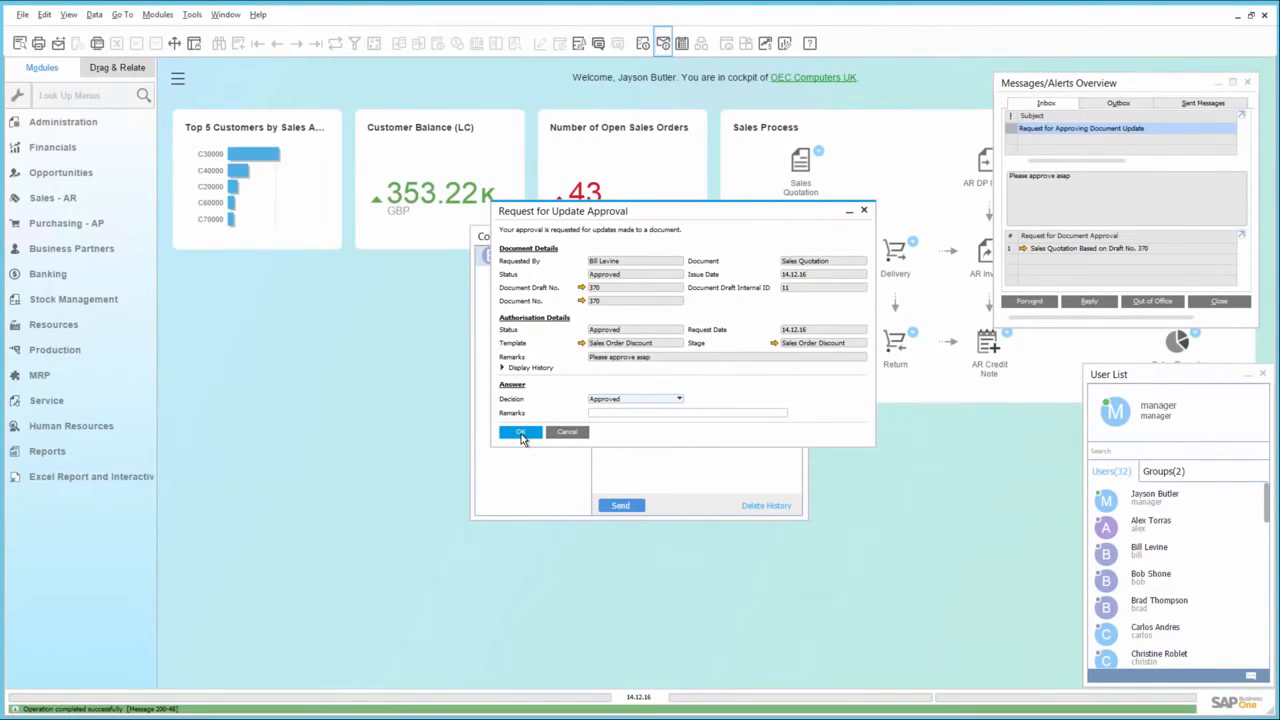
click(520, 433)
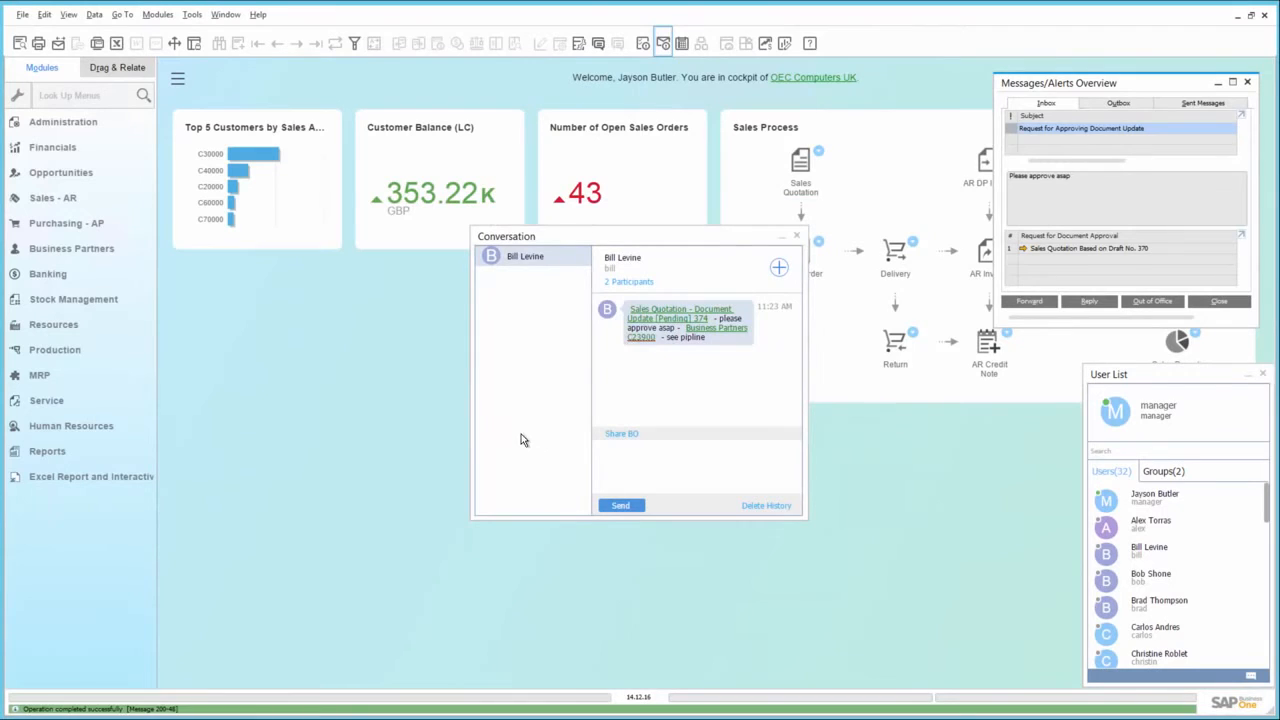
Share the approved sales quotation back in the conversation and send it with the text "approved - now lets have lunch."
click(672, 313)
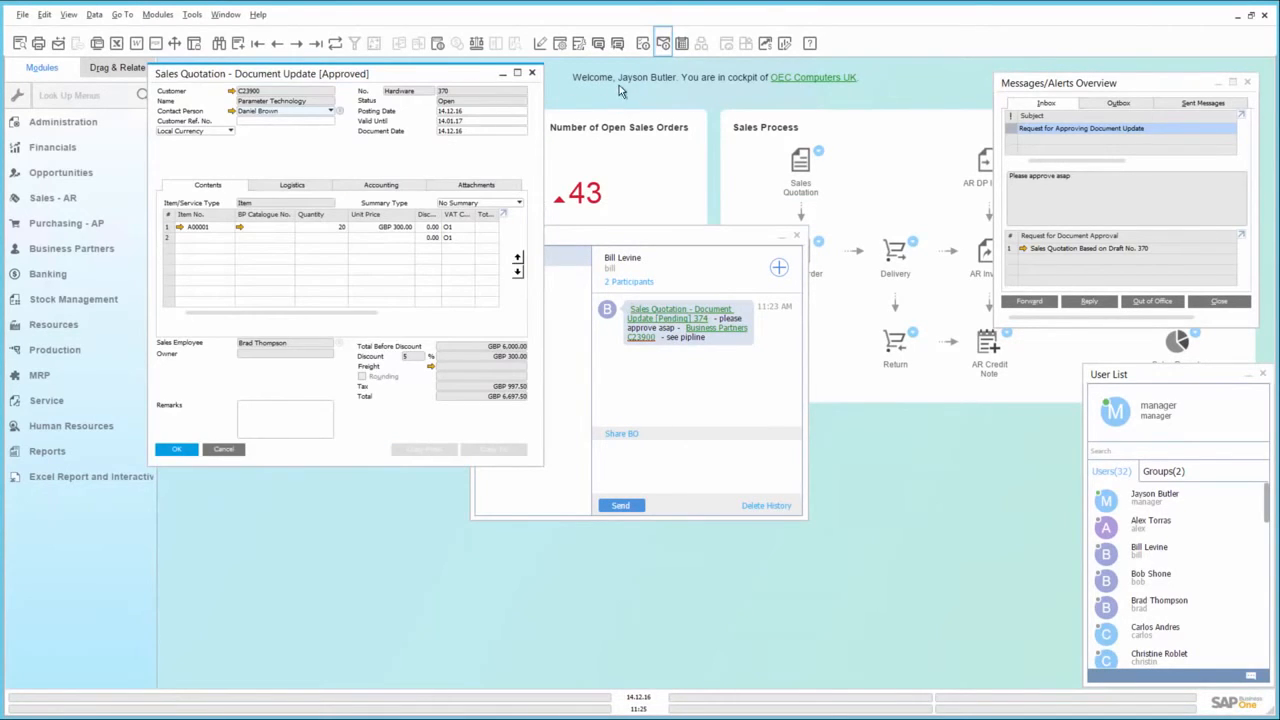
click(618, 44)
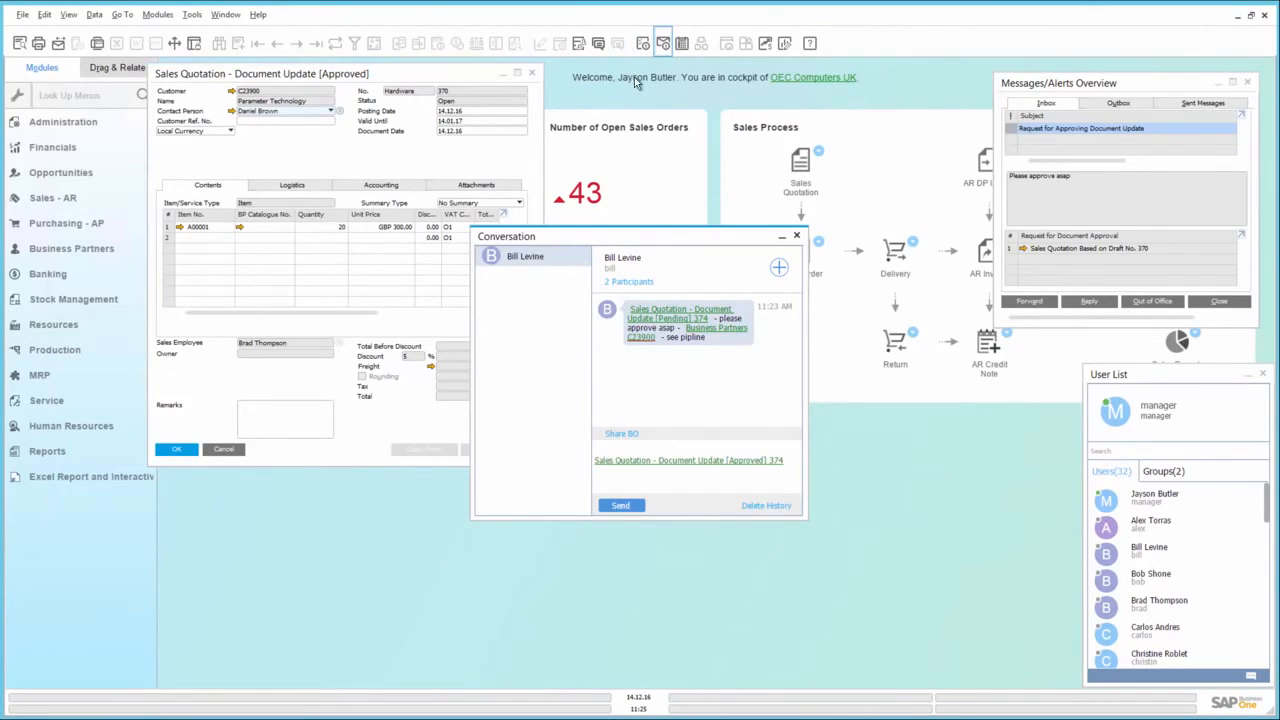
click(790, 456)
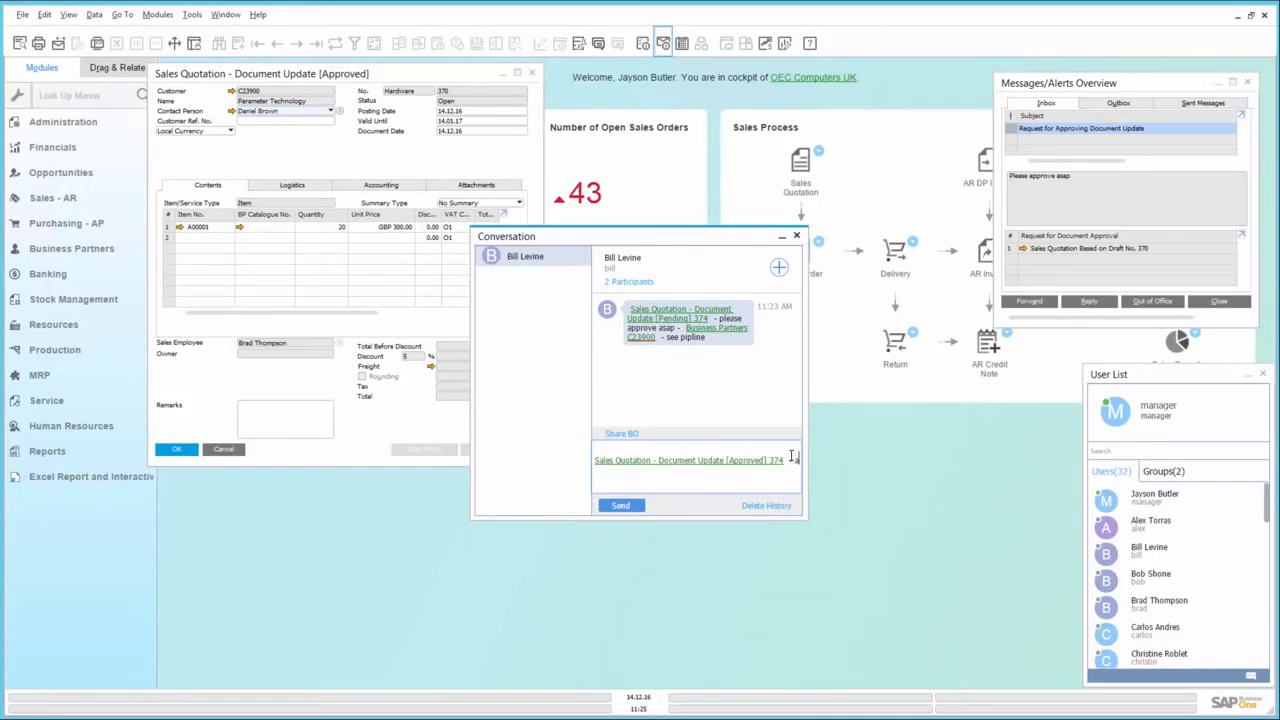
text(approved - now lets have lunch.)
key(Return)
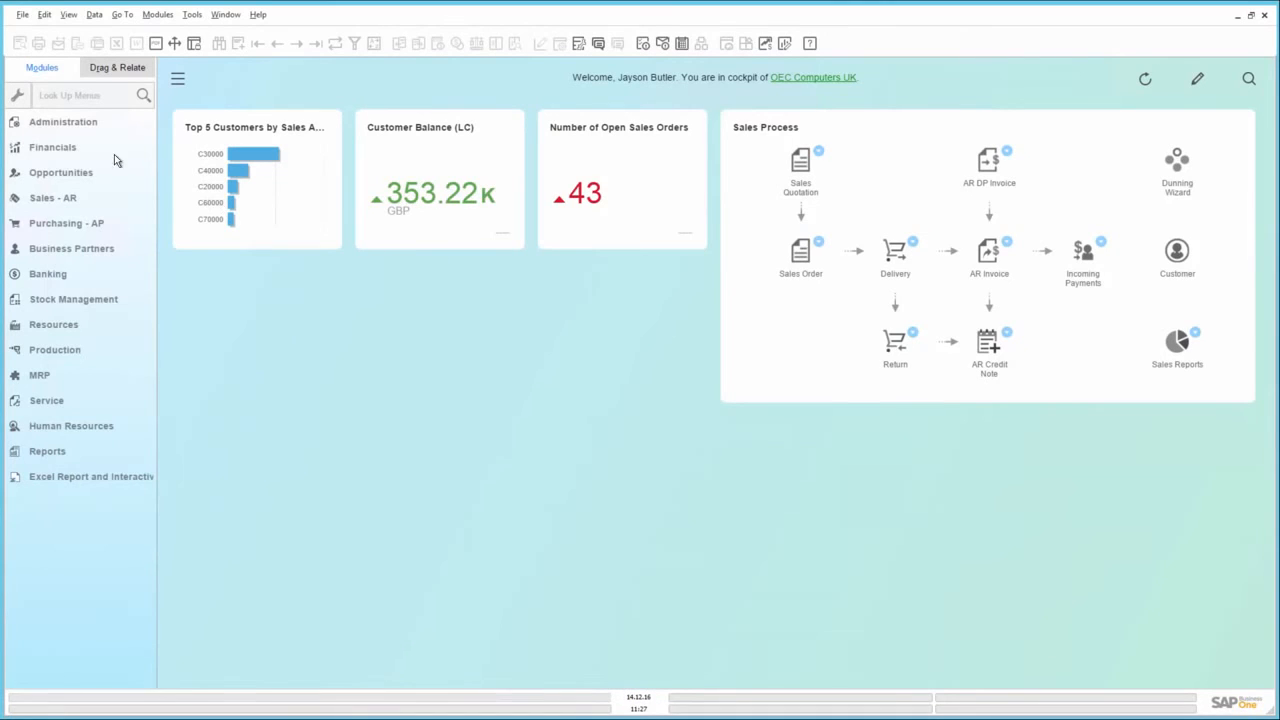
In General Settings, set the cockpit's refresh interval for KPIs and pervasive dashboards to 5 seconds and save the change
click(73, 97)
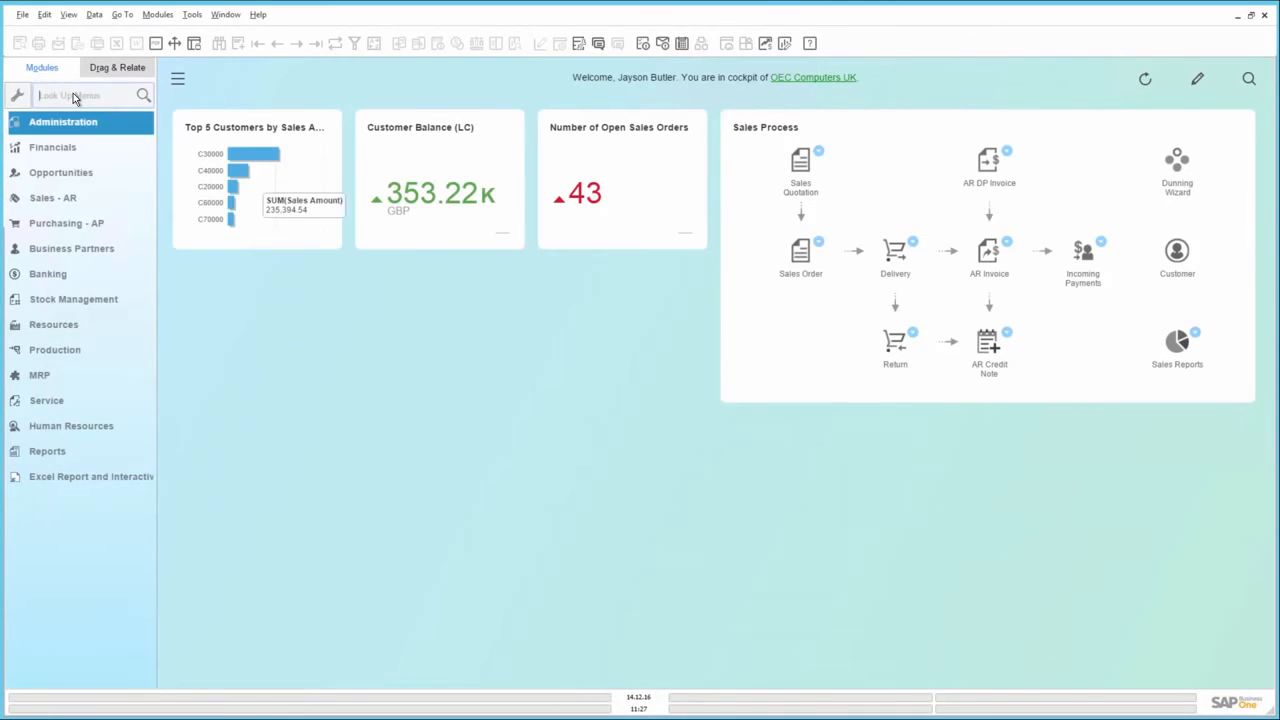
text(general)
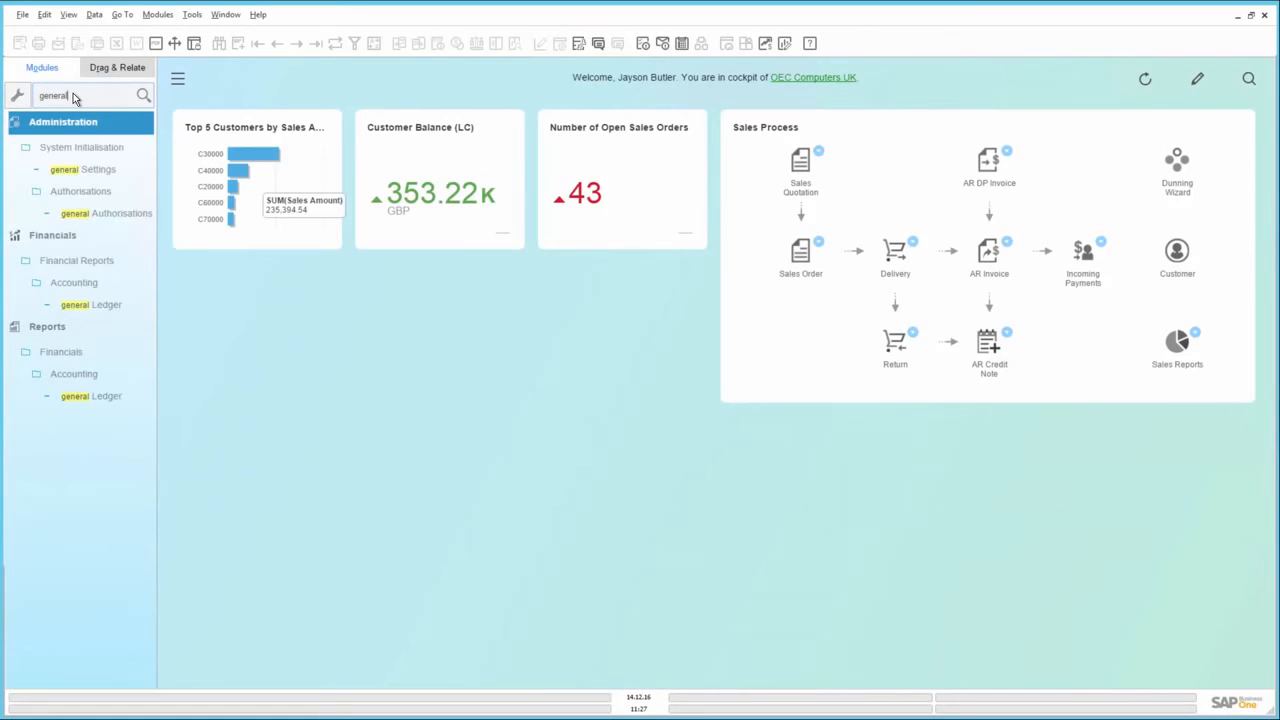
click(100, 170)
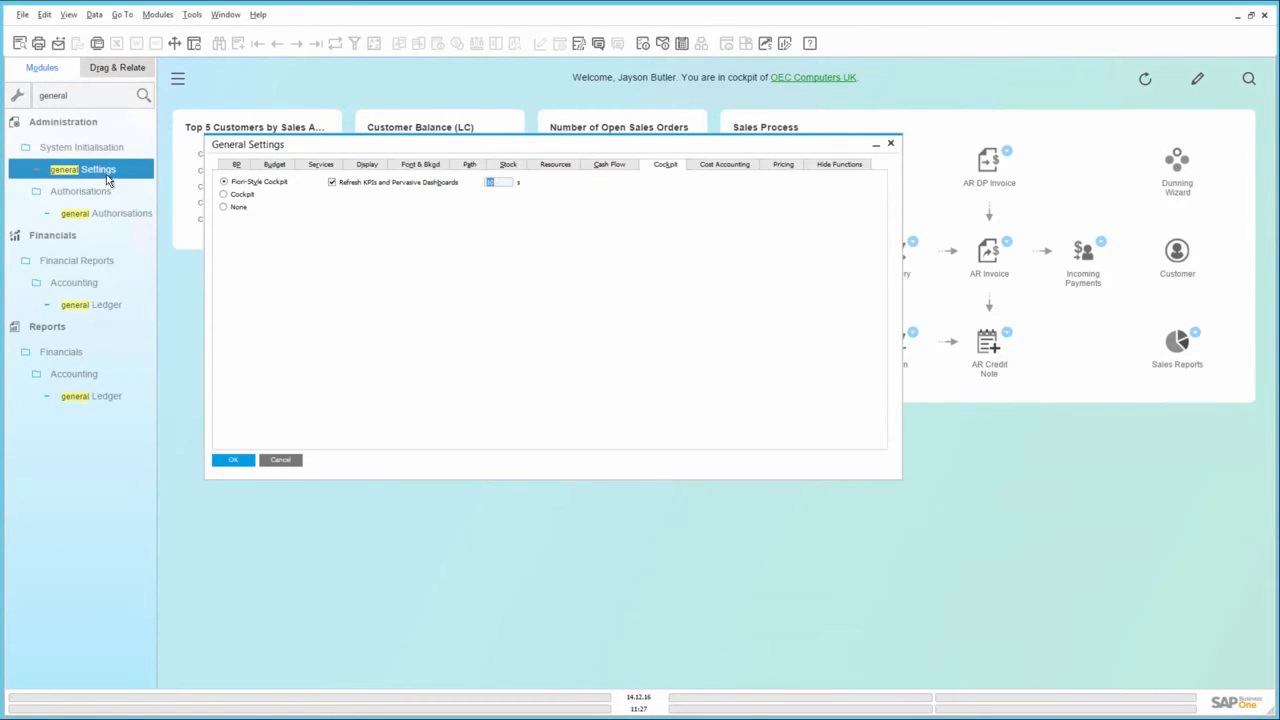
click(132, 191)
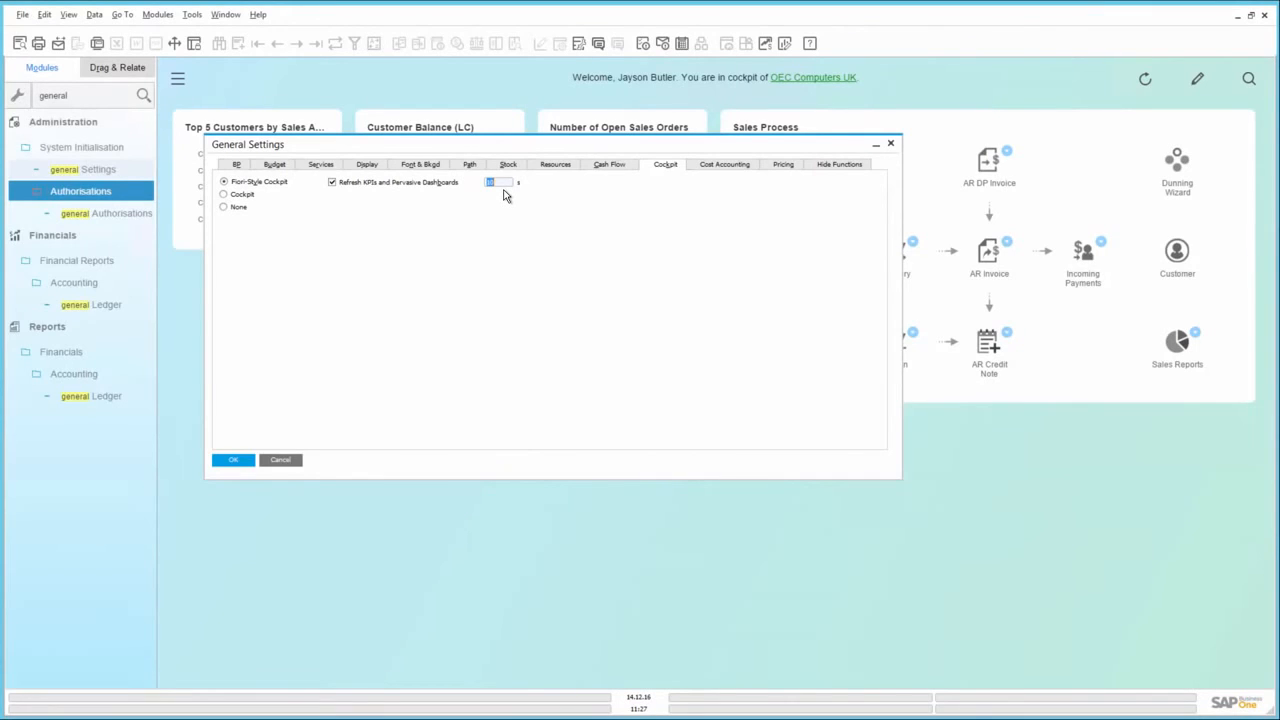
text(5)
click(242, 466)
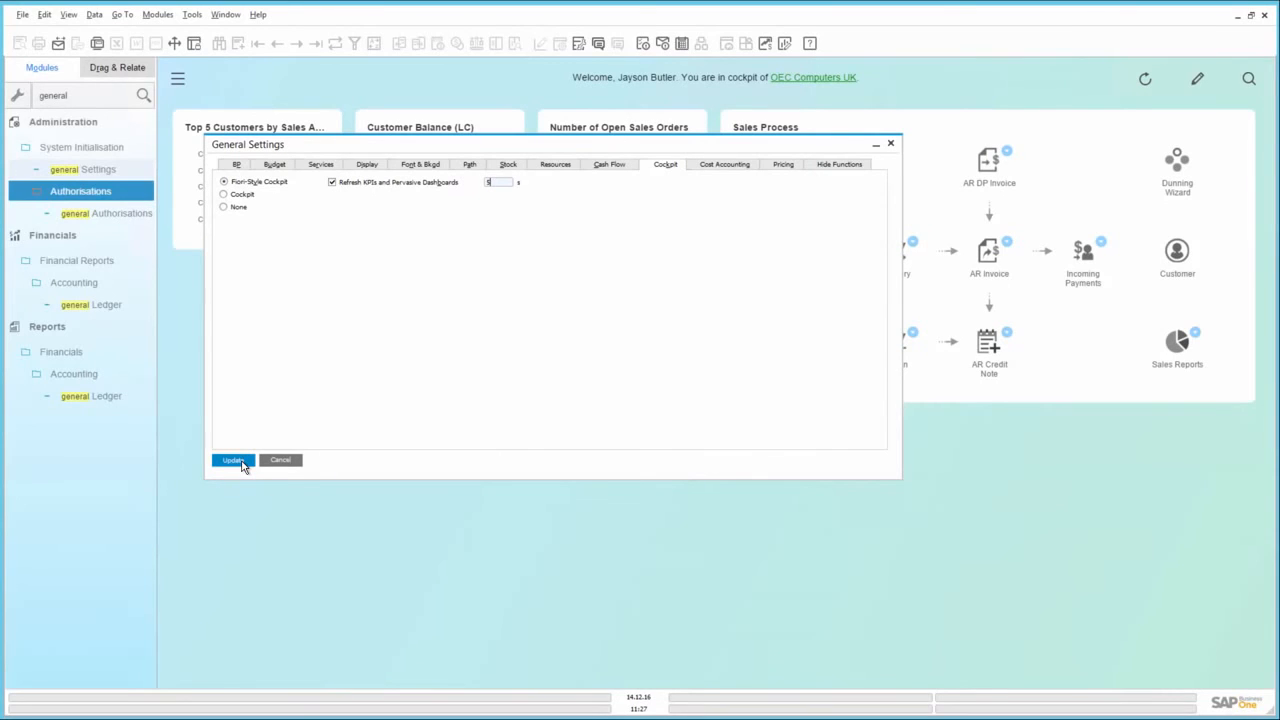
click(242, 463)
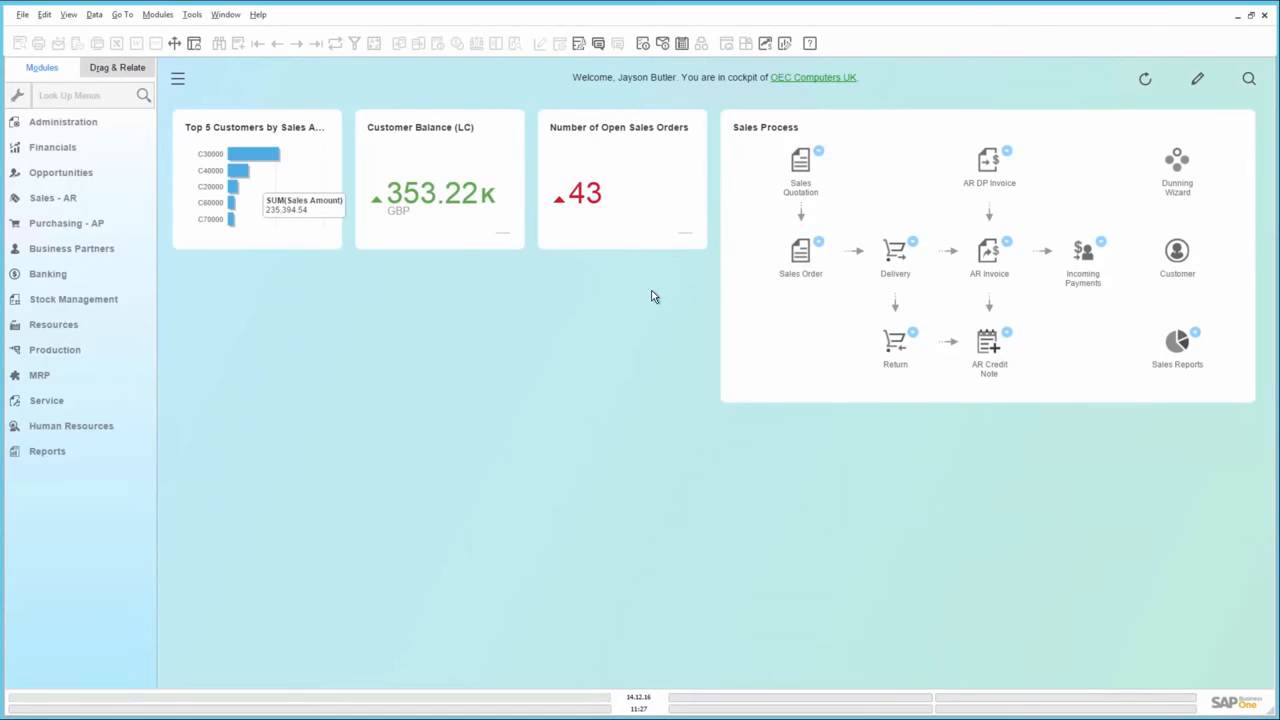
Open the latest sales order, for Parameter Technology, and copy it to an AR Invoice, continuing past the credit limit warning
click(801, 255)
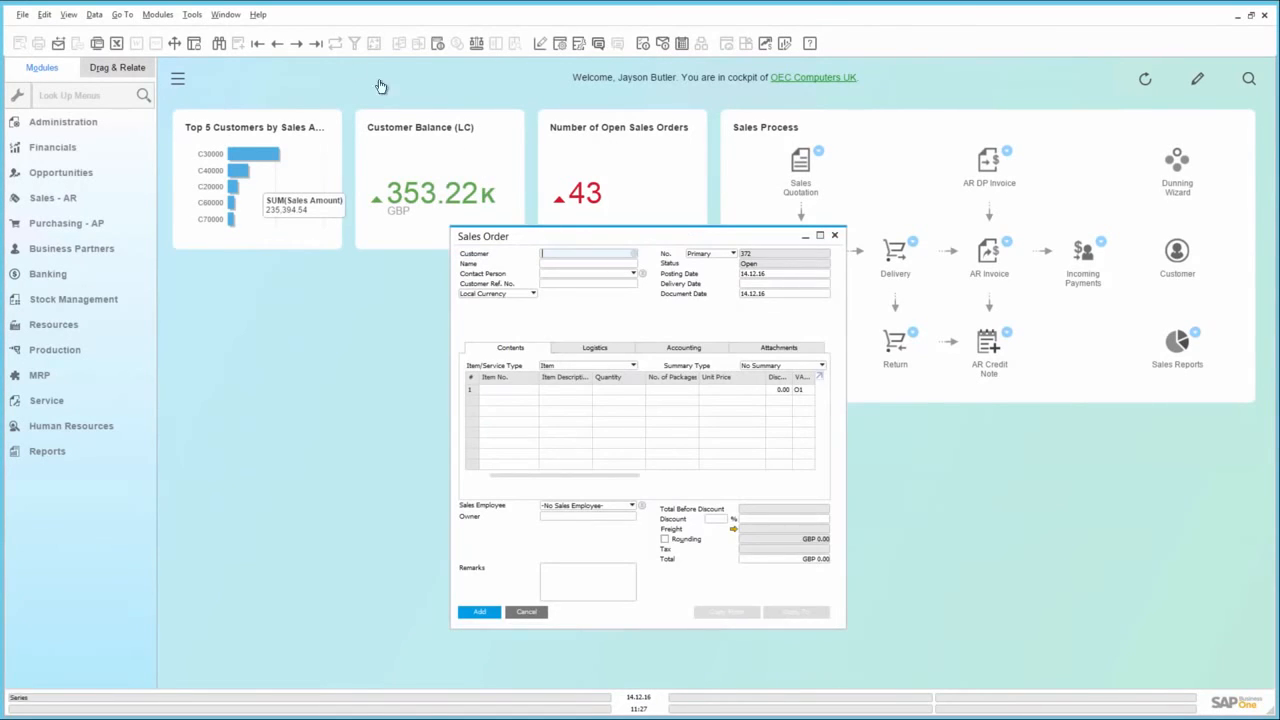
click(315, 45)
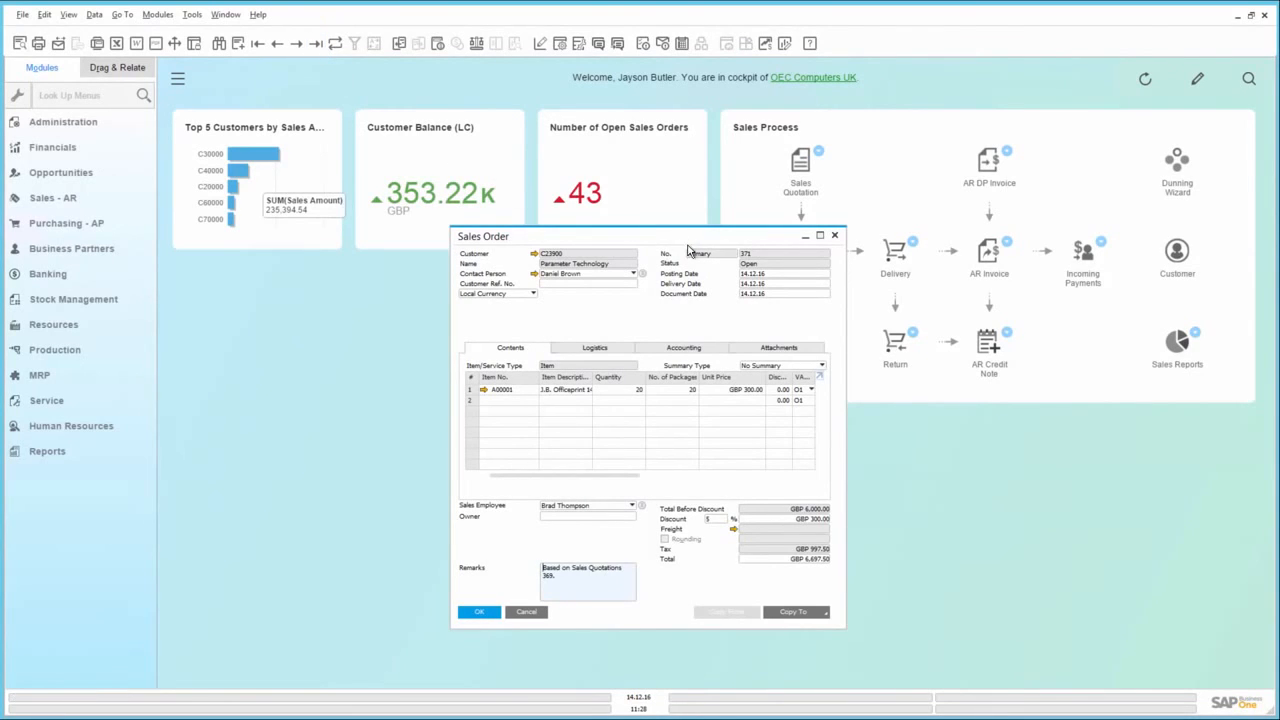
click(812, 621)
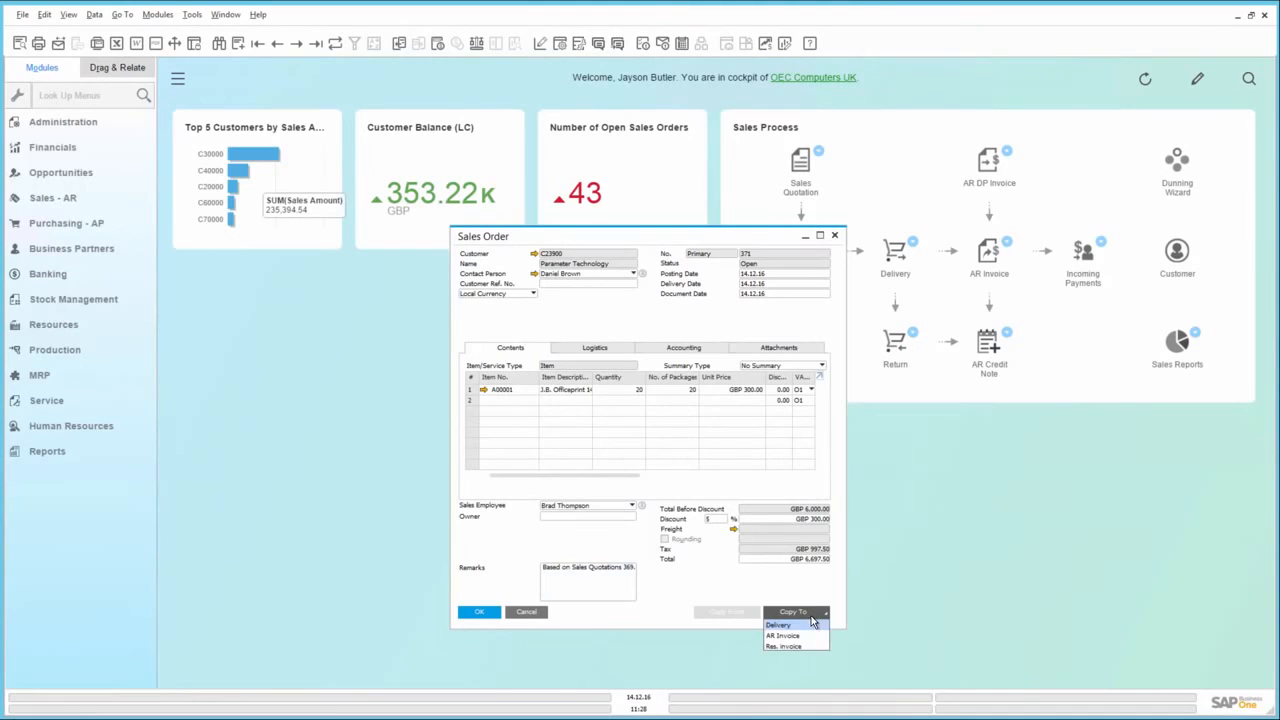
click(812, 642)
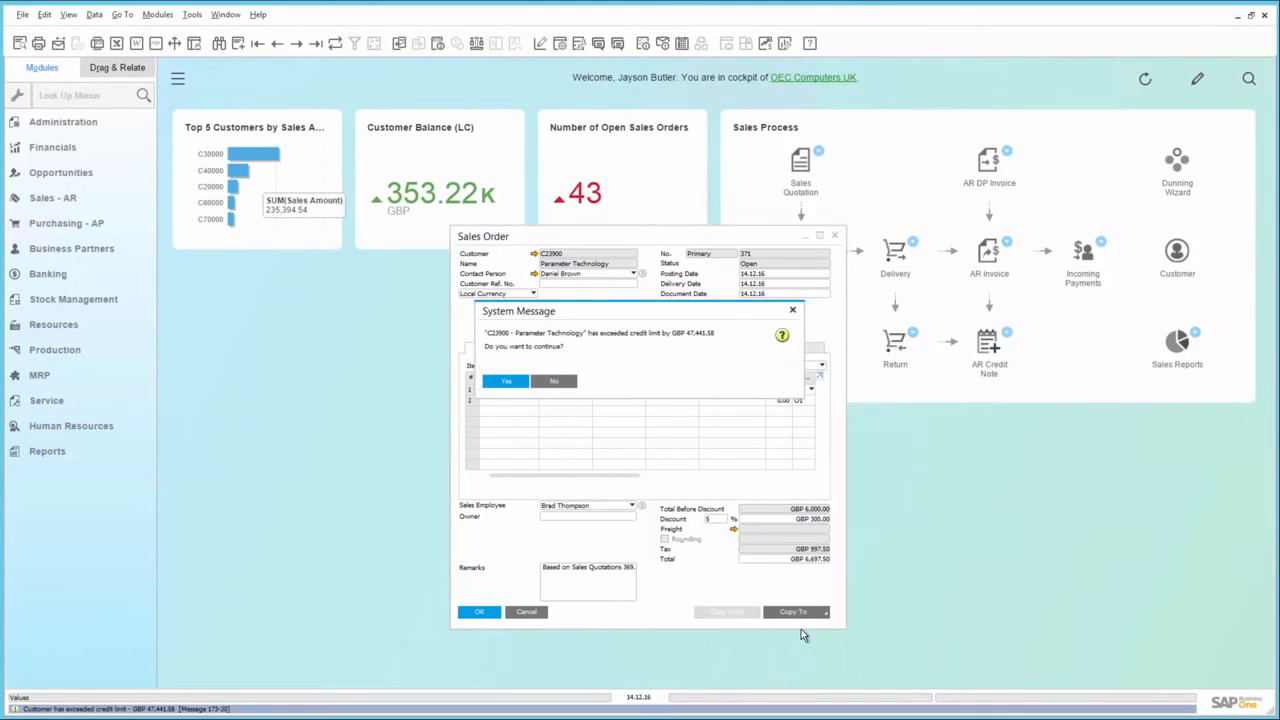
click(506, 384)
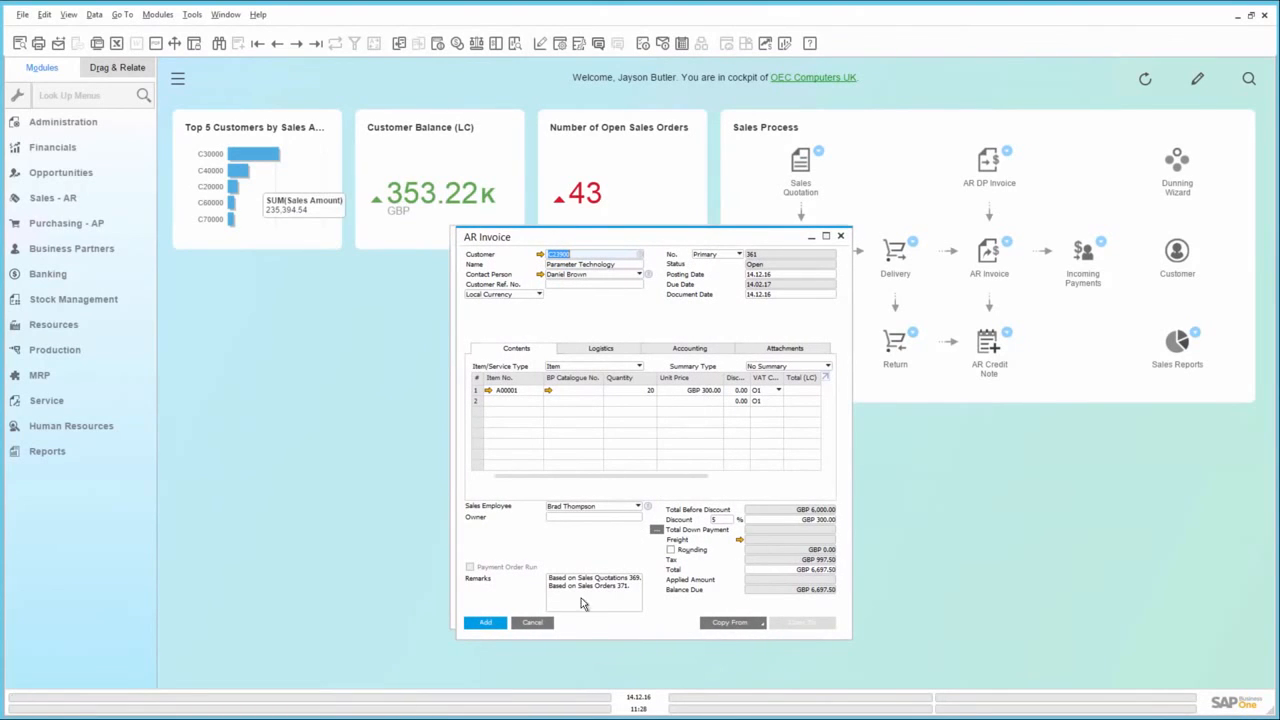
Add the AR Invoice for Parameter Technology, accepting the system messages
click(488, 623)
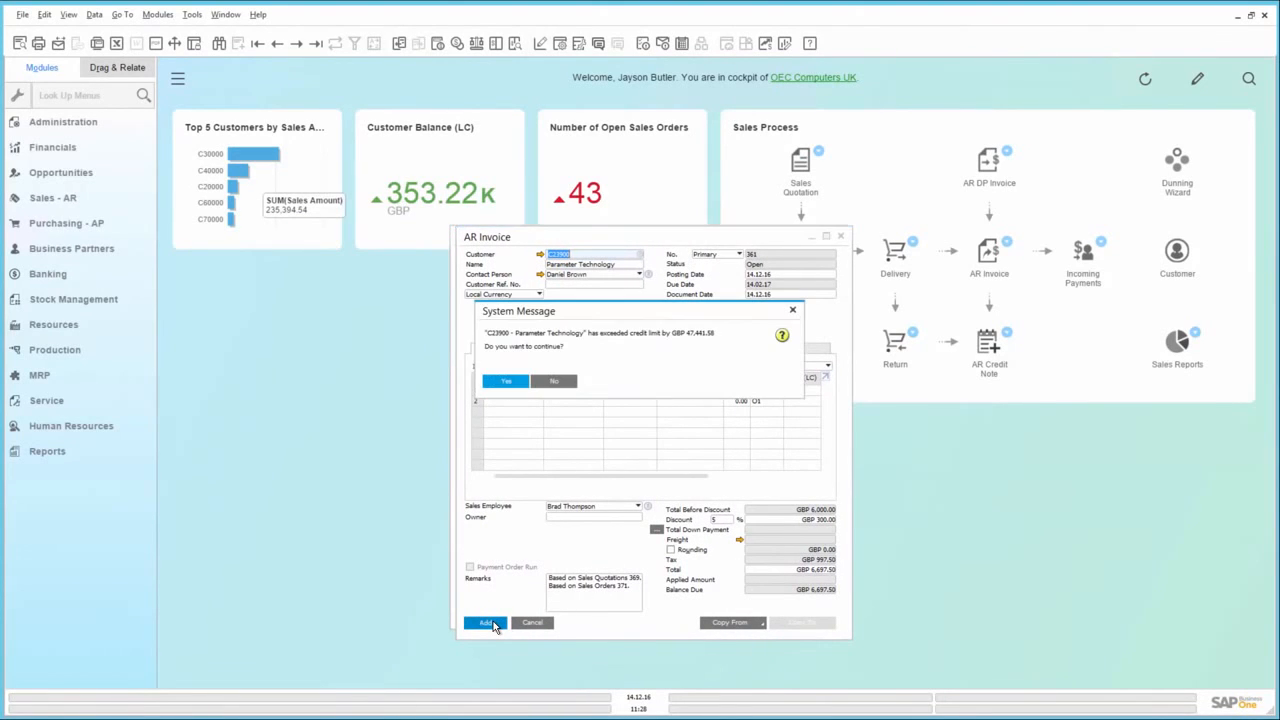
click(507, 381)
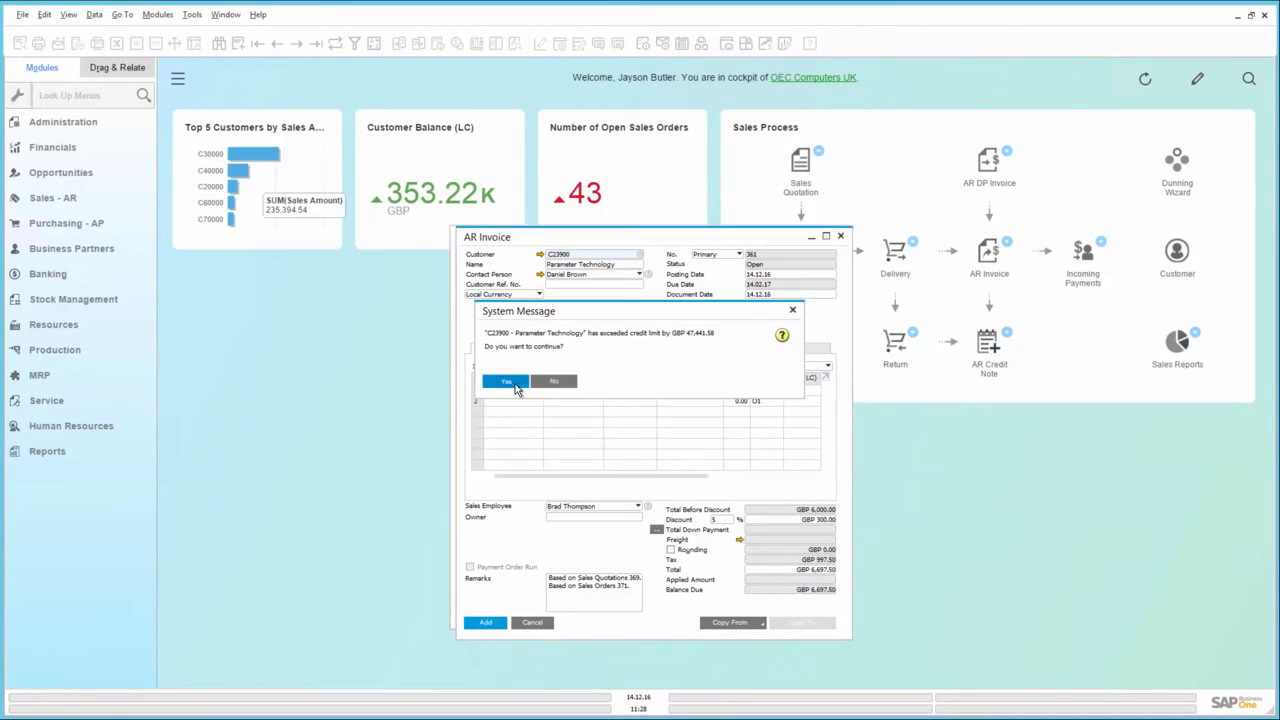
click(512, 384)
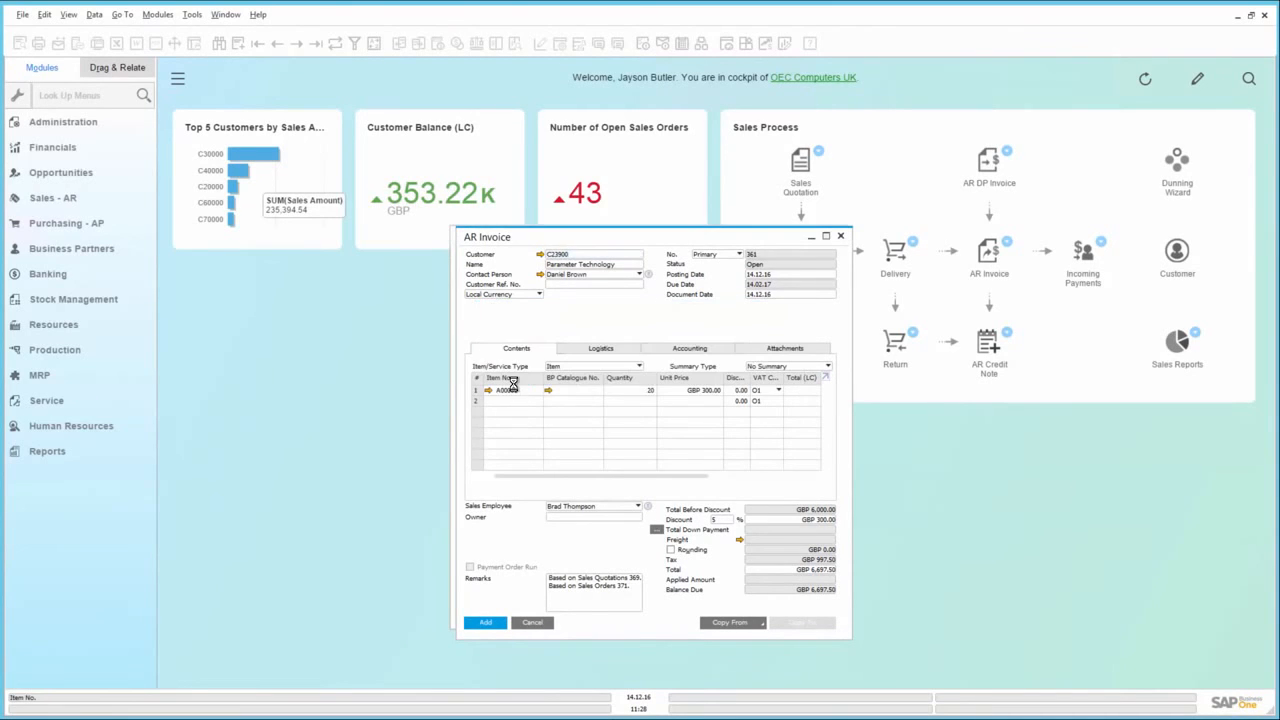